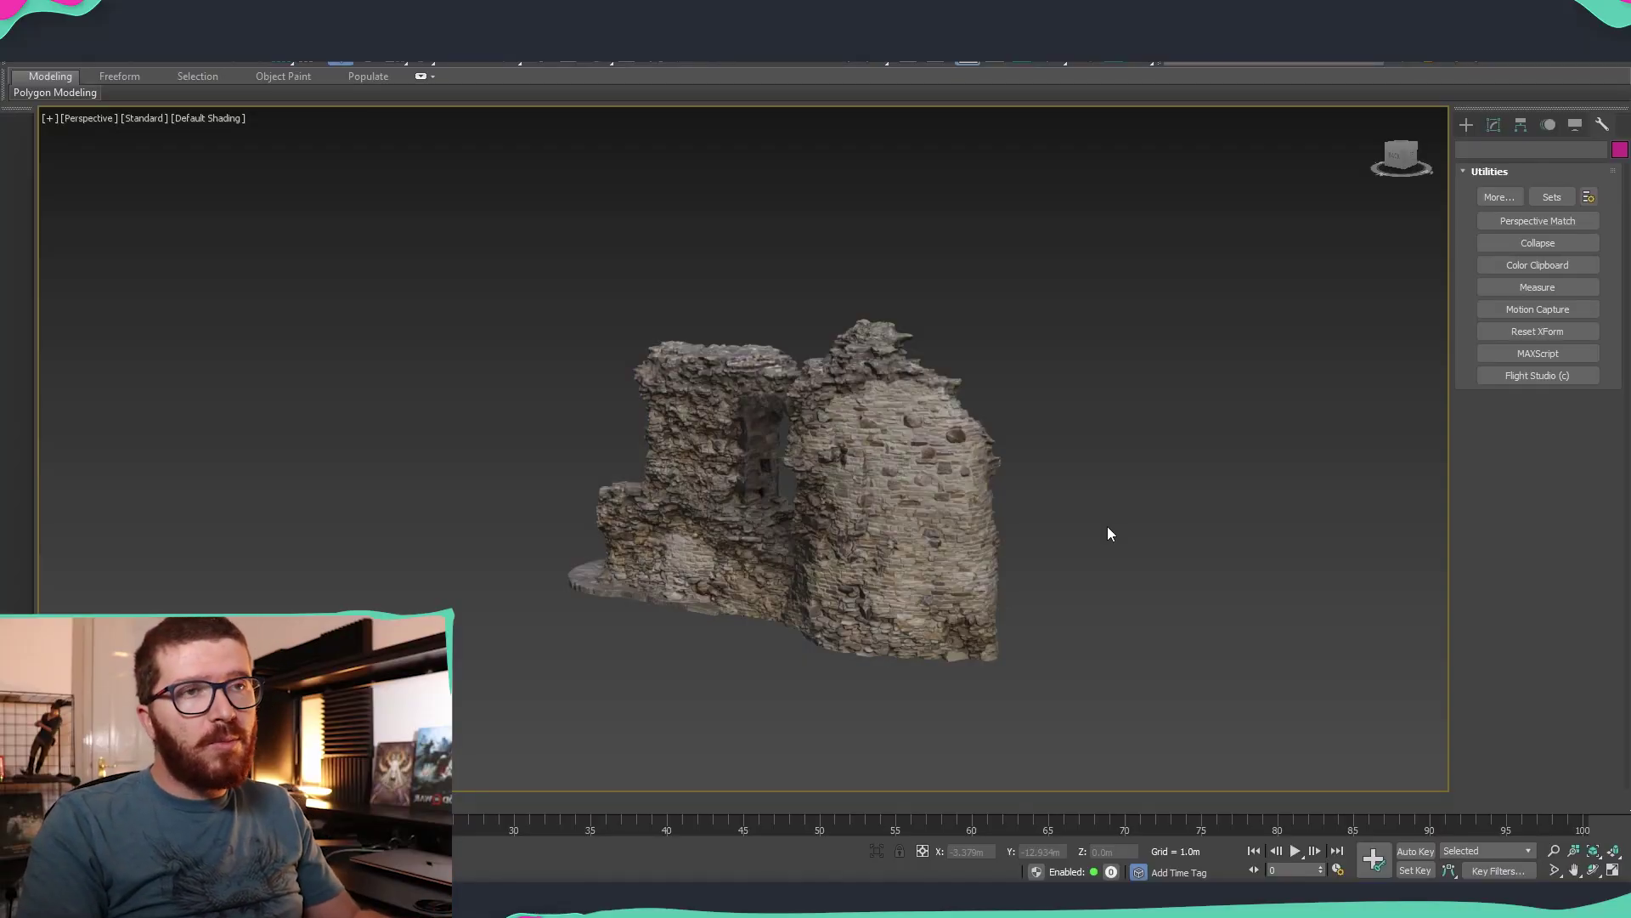
- Examine the scanned stone ruin from the front and back, including close views of the rounded wall's masonry
scroll(841, 450, up, 3)
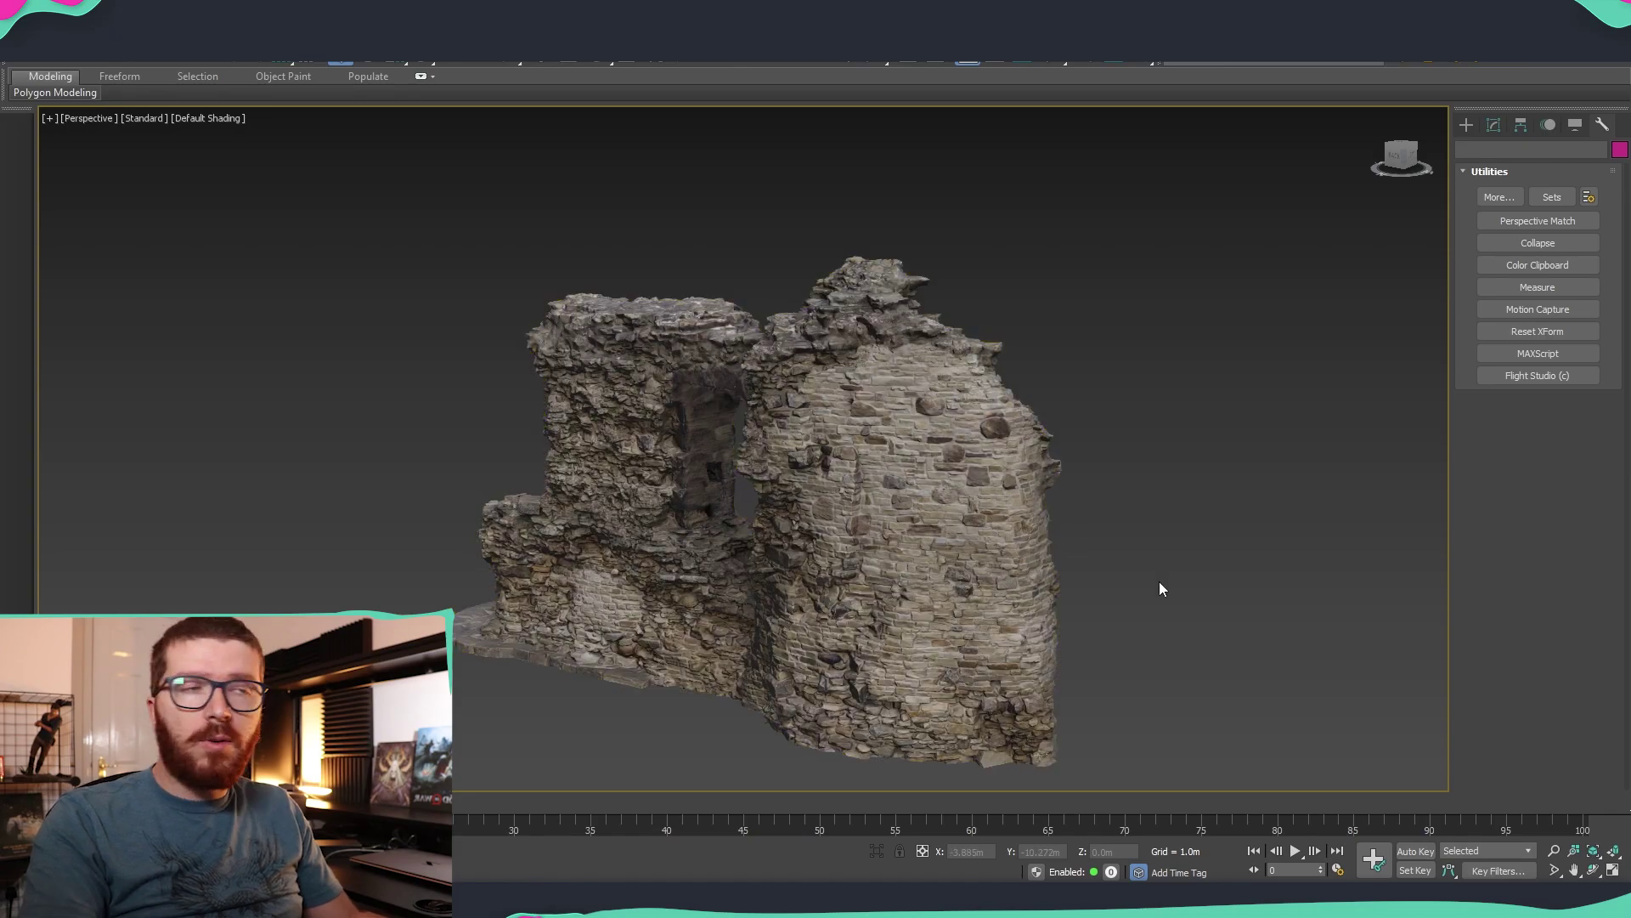
middle_drag(1159, 582, 1071, 565)
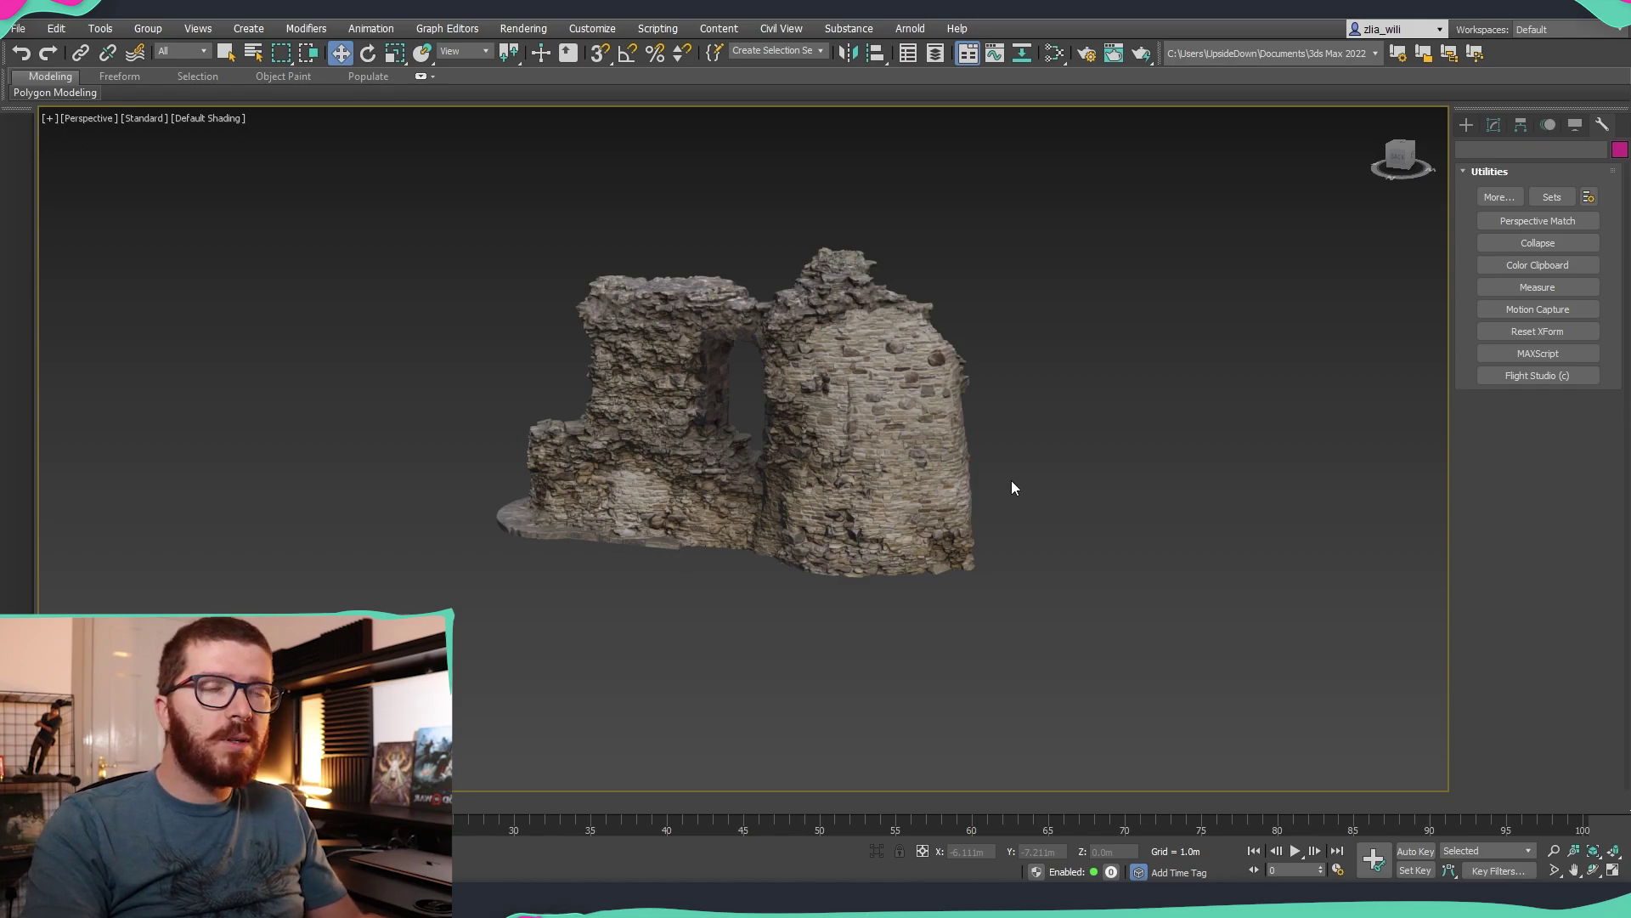
scroll(985, 463, up, 3)
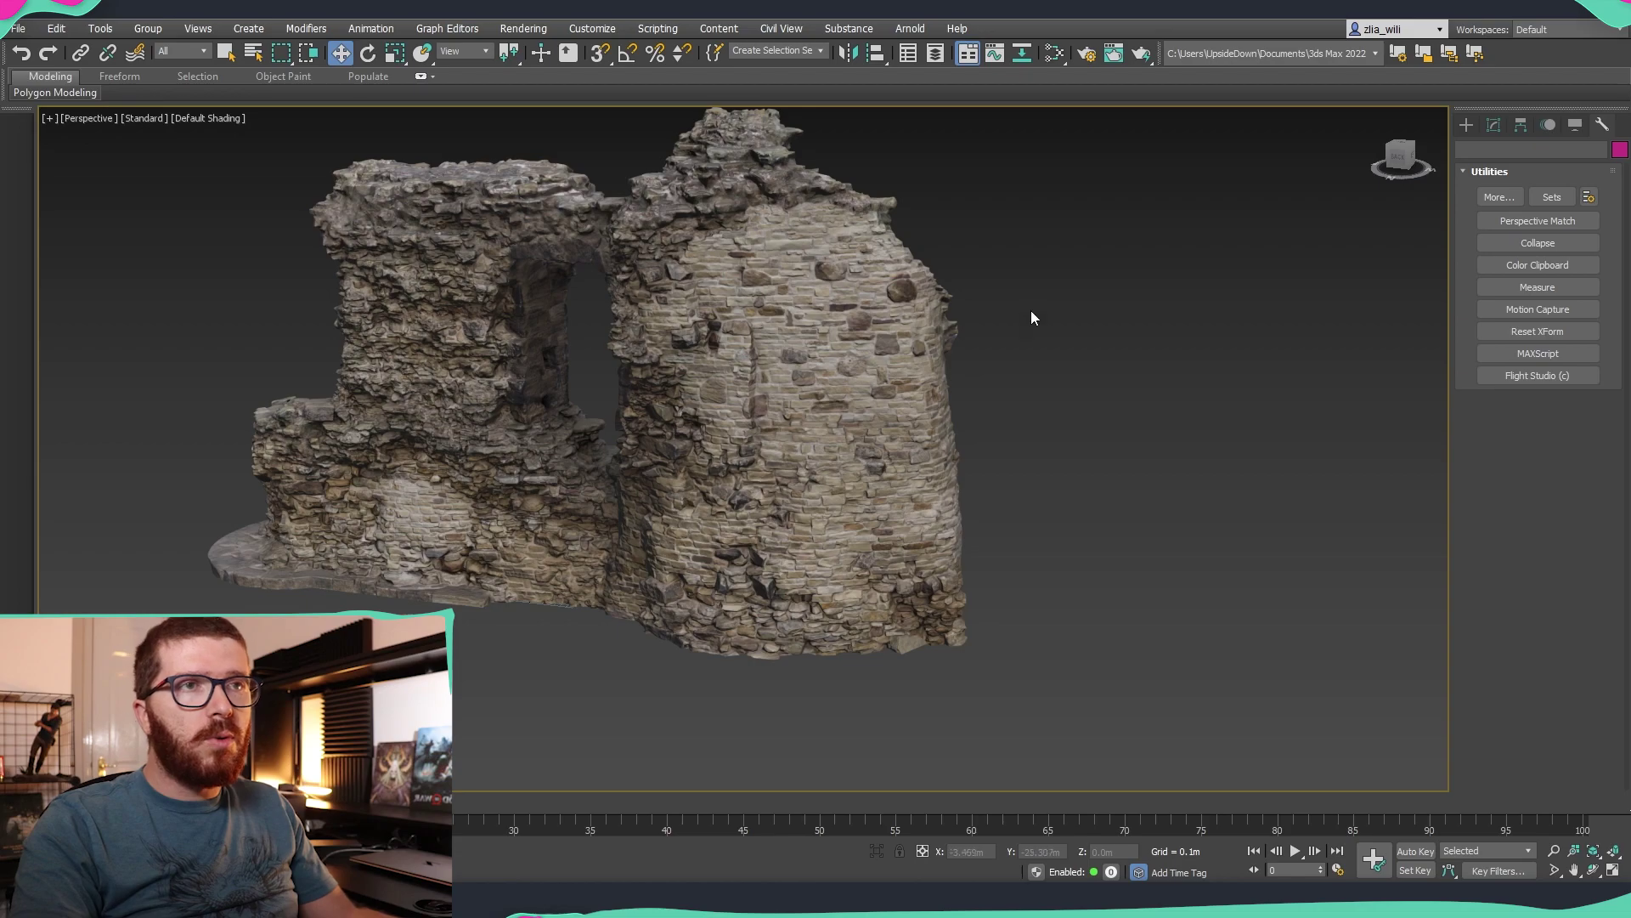
middle_drag(1066, 465, 1106, 537)
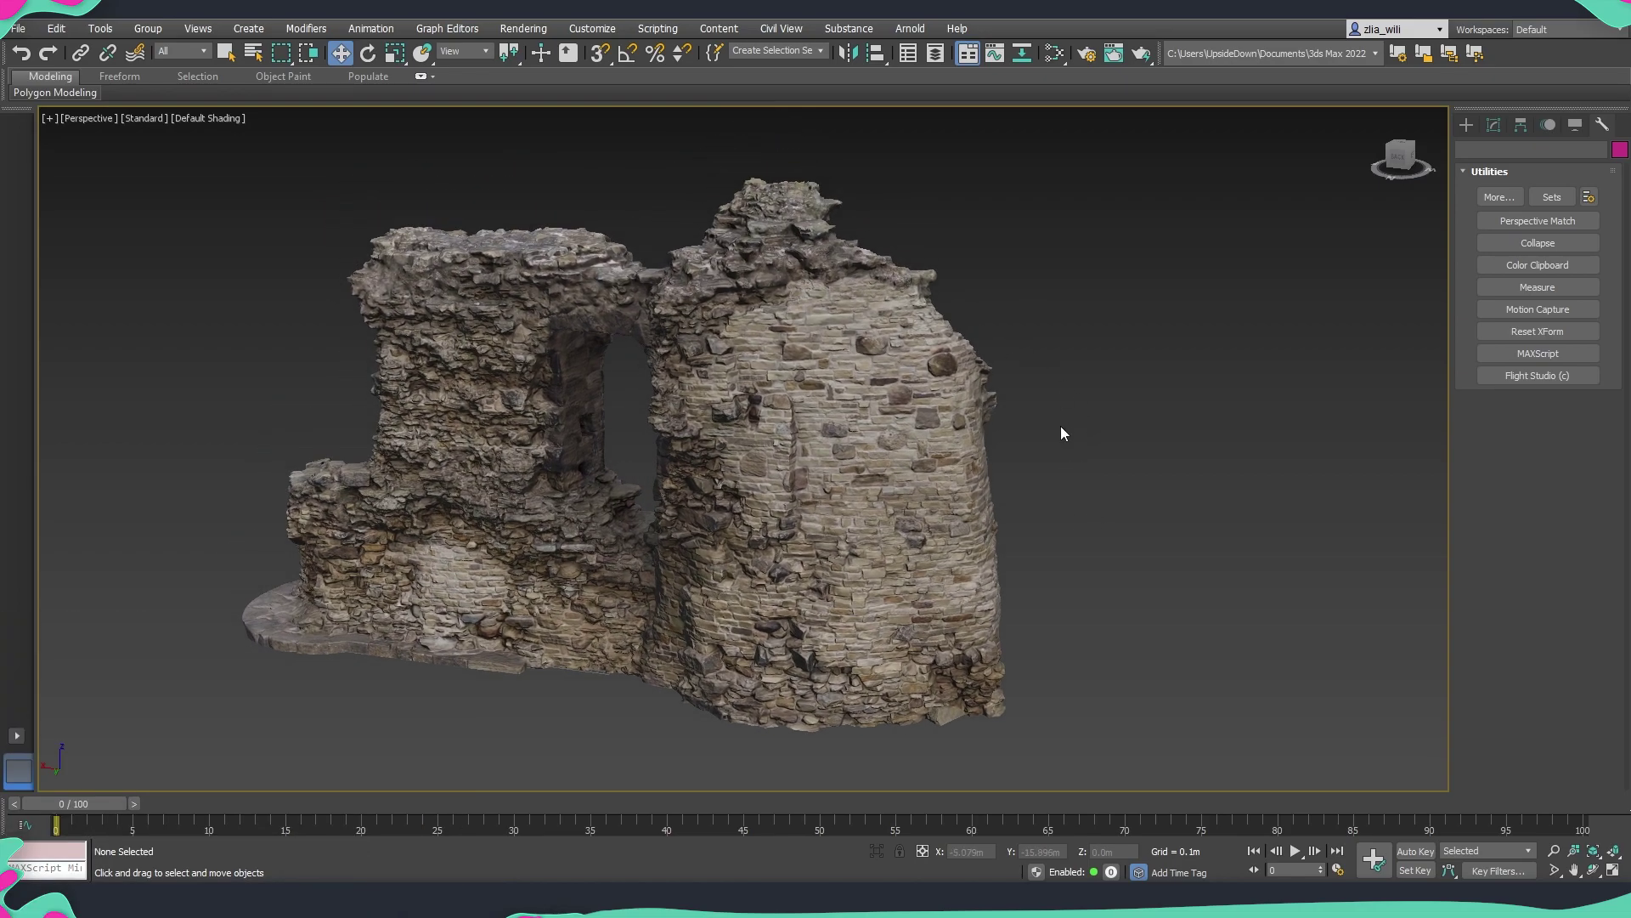
mouse_move(967, 533)
alt+middle_down()
mouse_move(798, 520)
mouse_move(783, 444)
mouse_move(945, 571)
mouse_move(985, 546)
alt+middle_up()
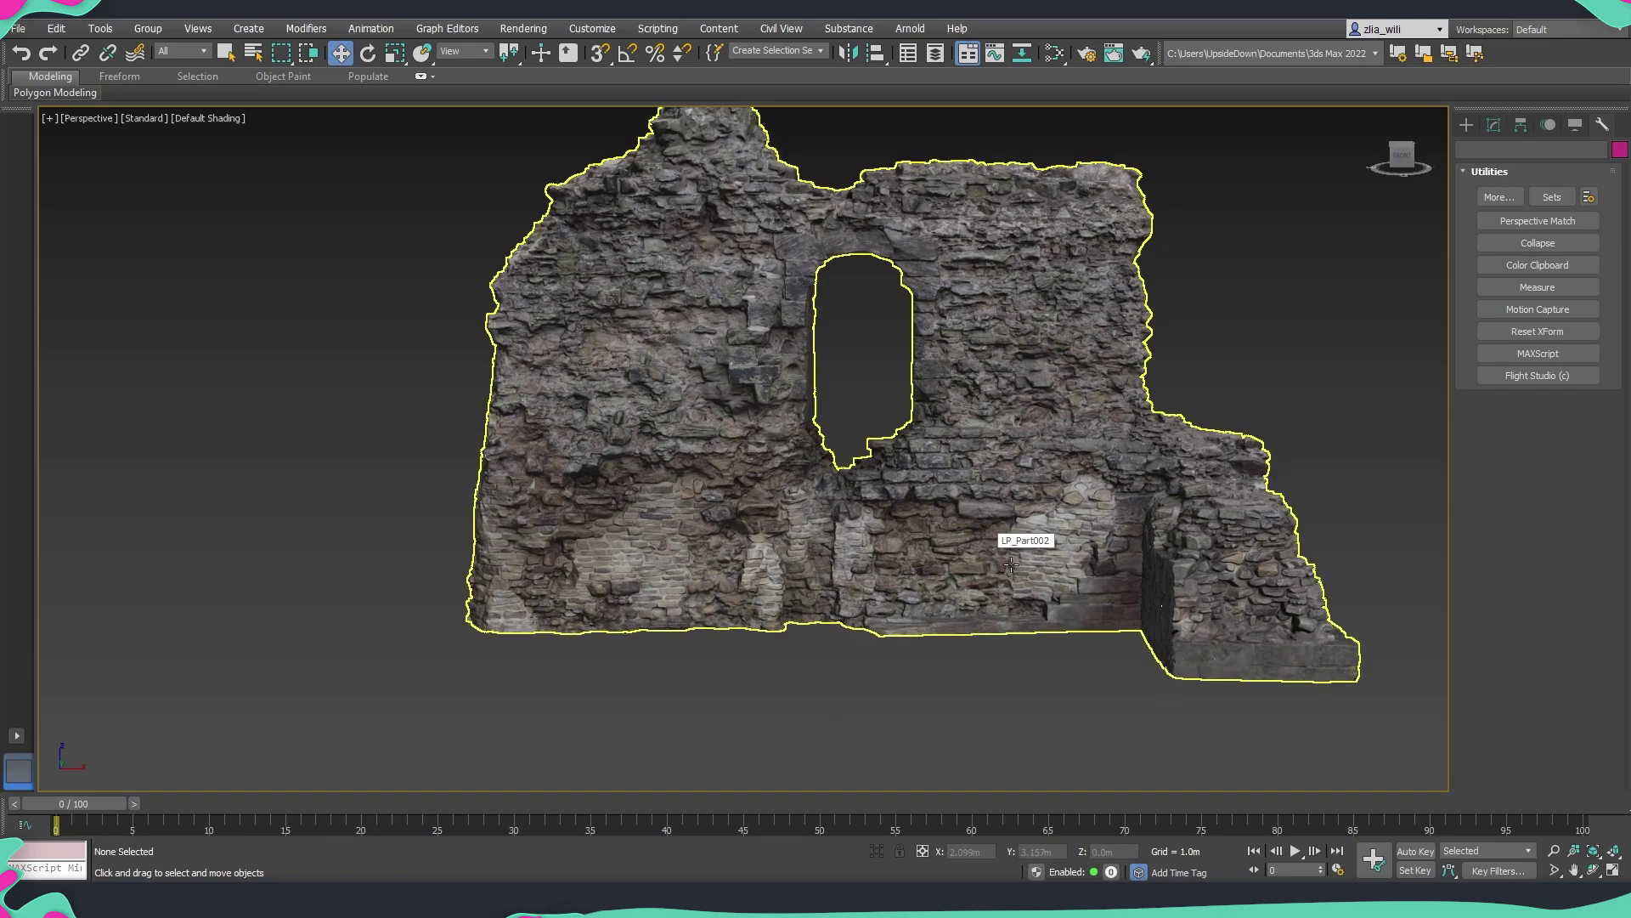
scroll(1028, 341, up, 4)
scroll(977, 322, down, 5)
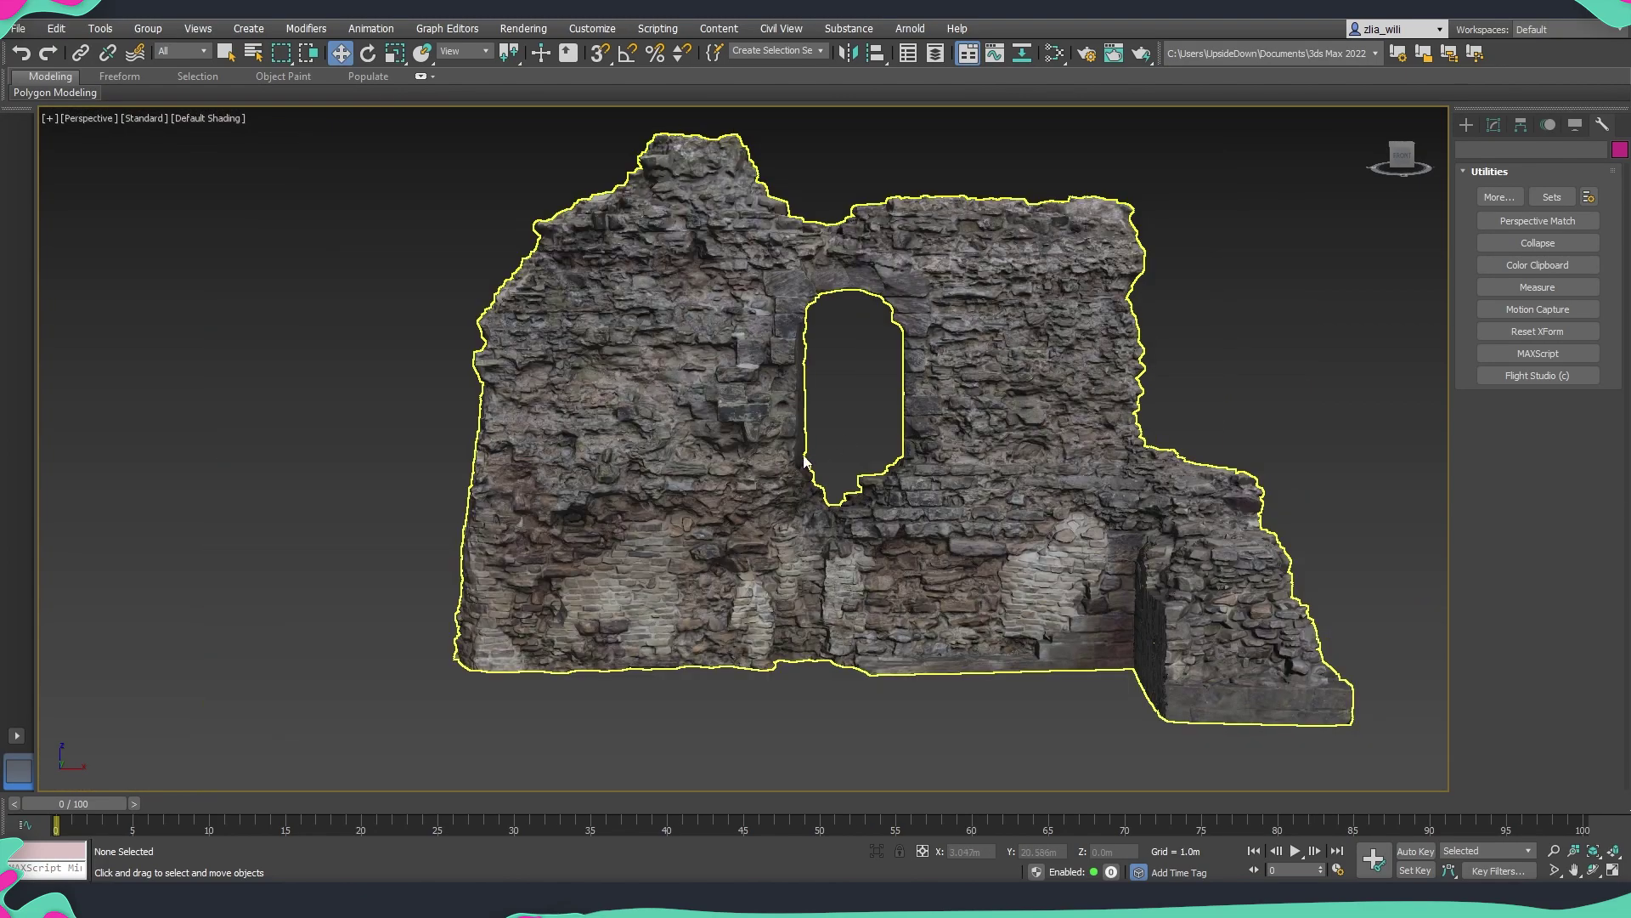
mouse_move(1081, 477)
alt+middle_down()
mouse_move(1128, 470)
mouse_move(1082, 473)
alt+middle_up()
scroll(853, 377, up, 5)
scroll(782, 580, down, 5)
scroll(936, 608, up, 3)
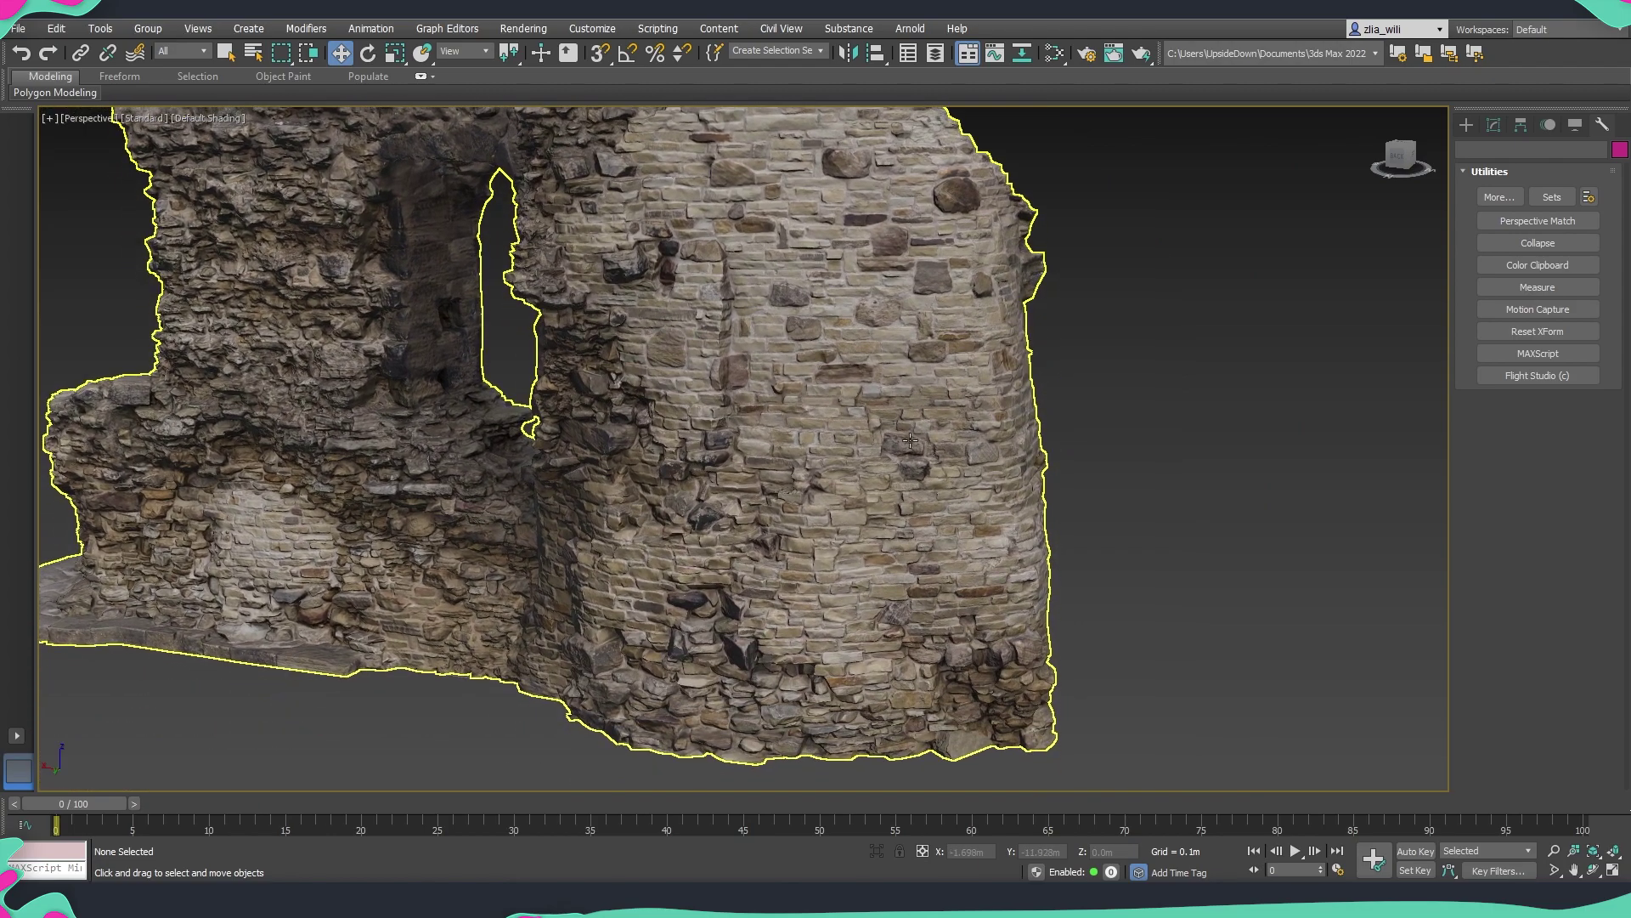
scroll(1216, 415, up, 2)
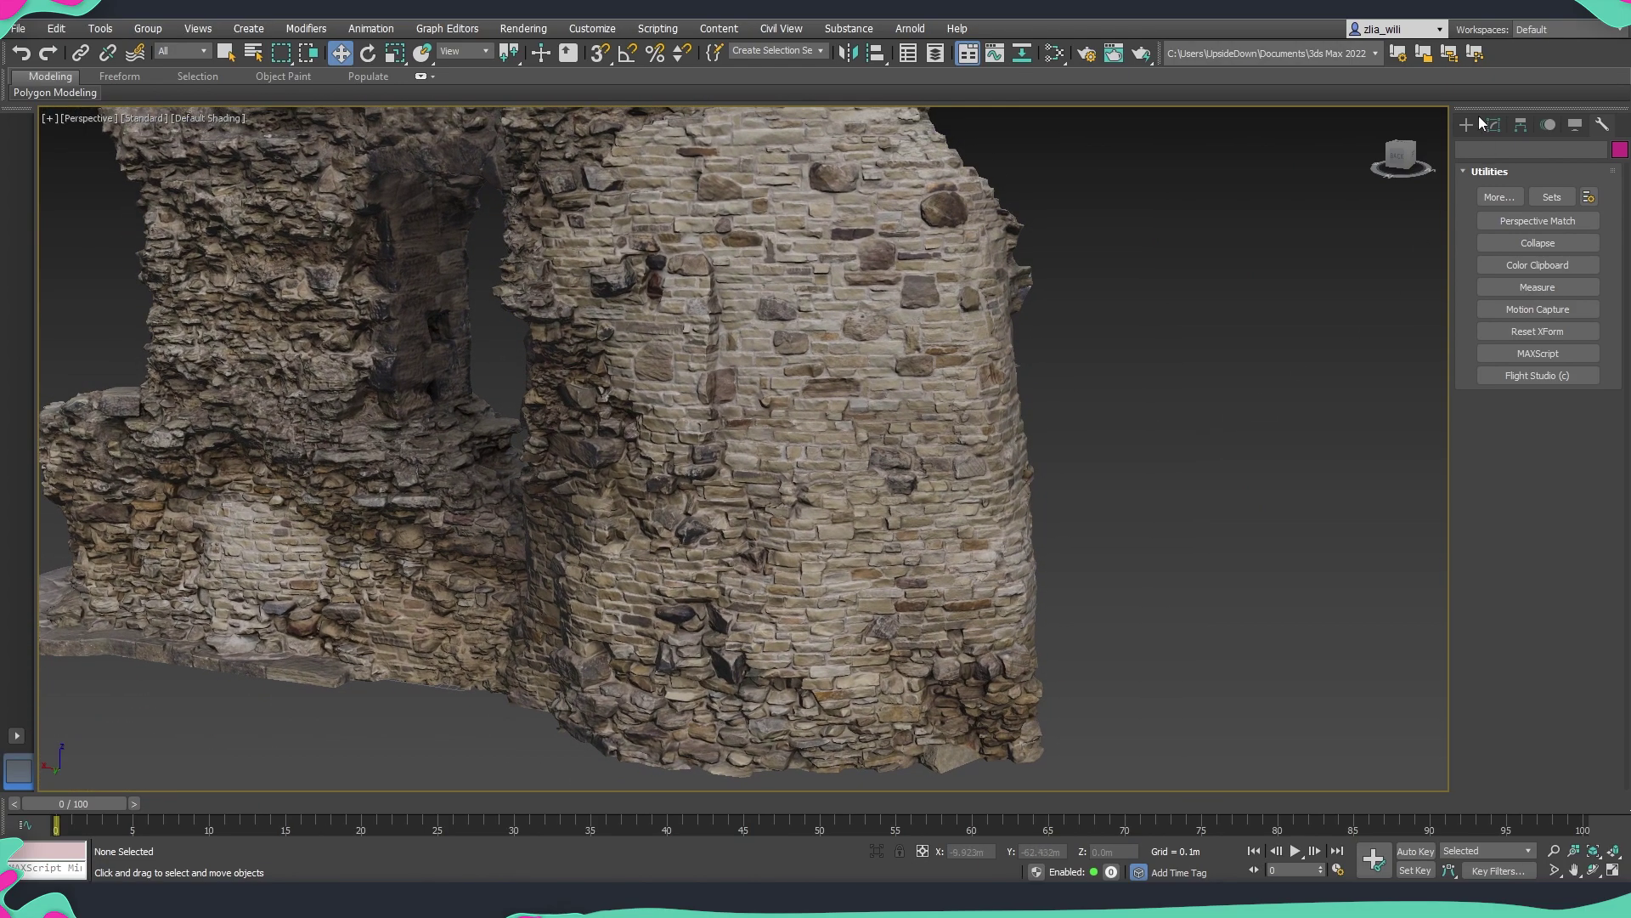
- Draw a plane about 3 m by 3 m over the ruin's wall in the front view
click(1466, 125)
click(1578, 325)
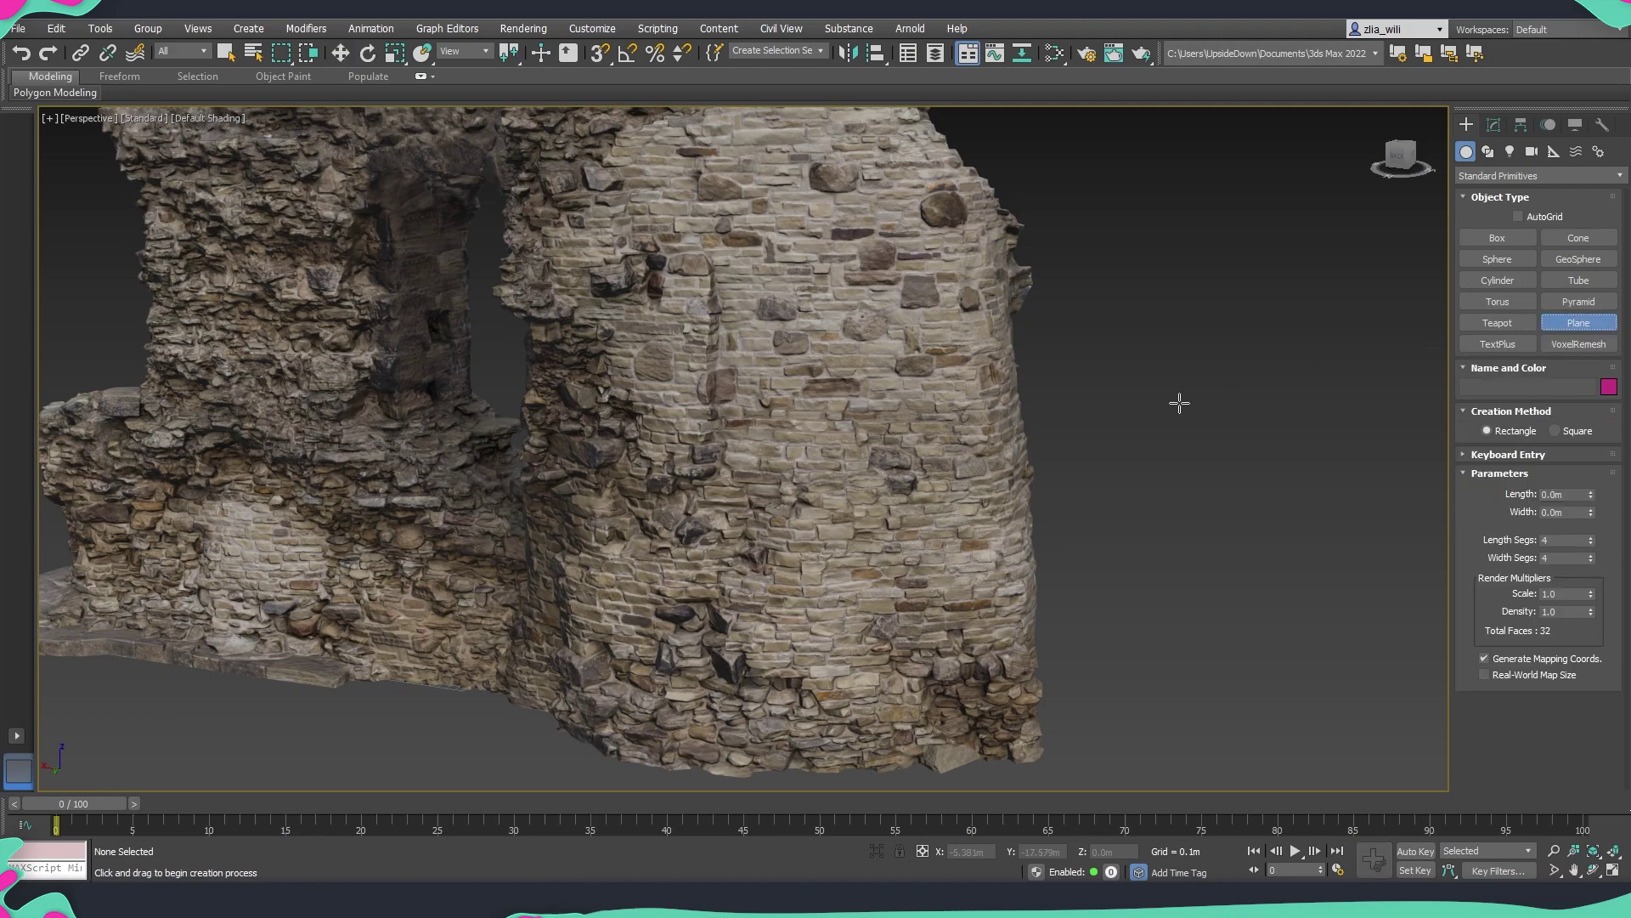
key(f)
middle_drag(1125, 441, 1326, 422)
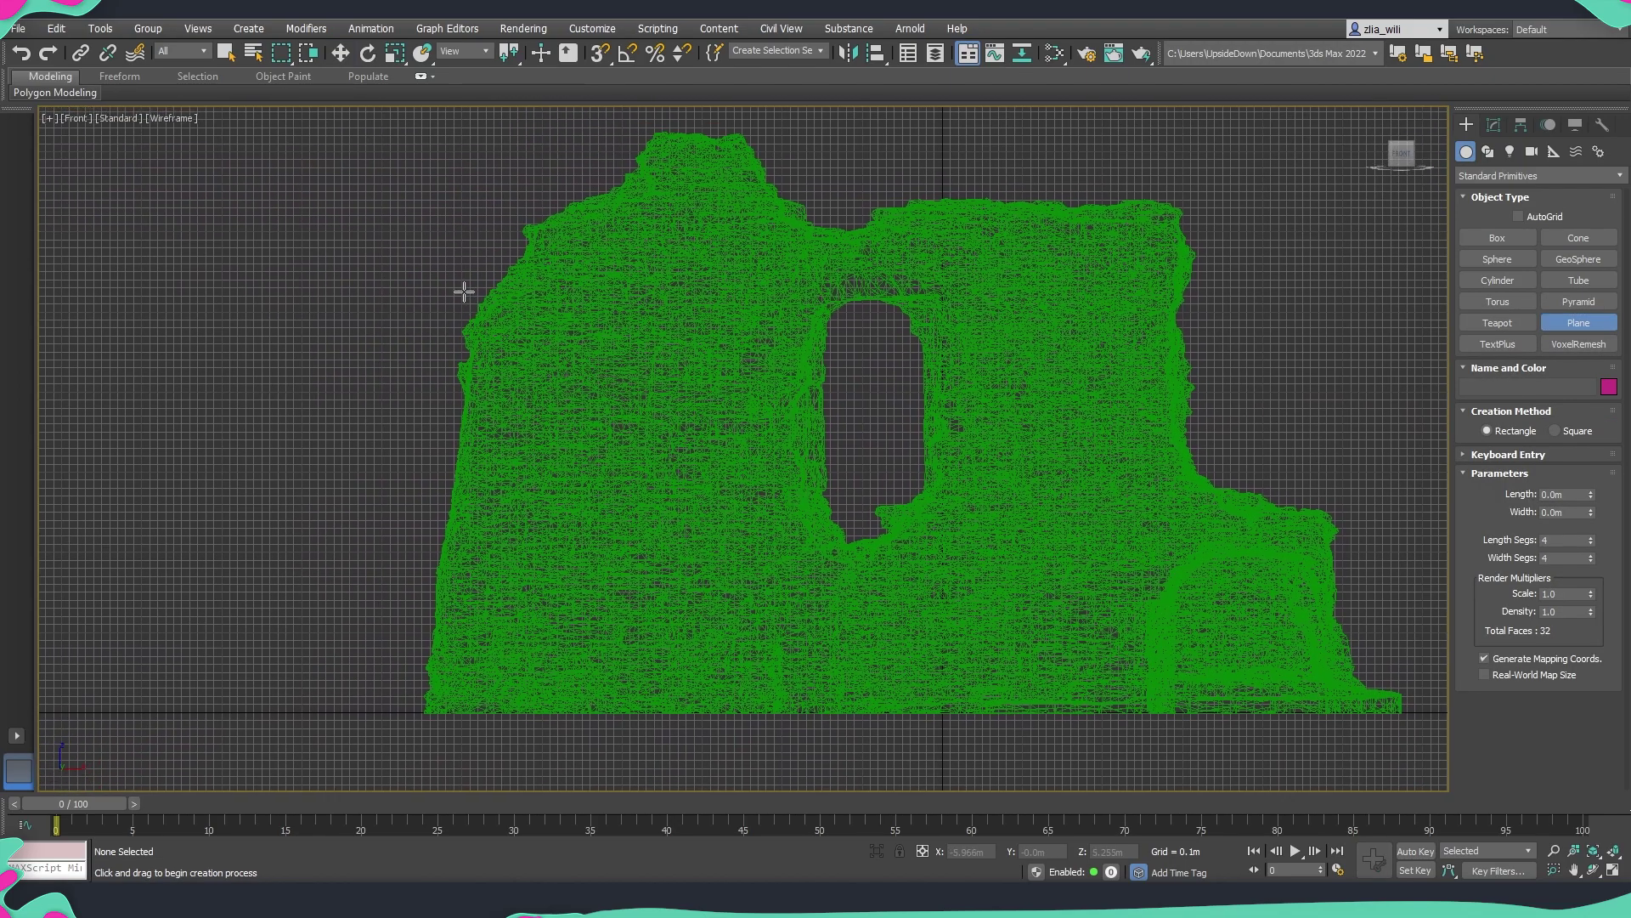
drag(474, 285, 717, 526)
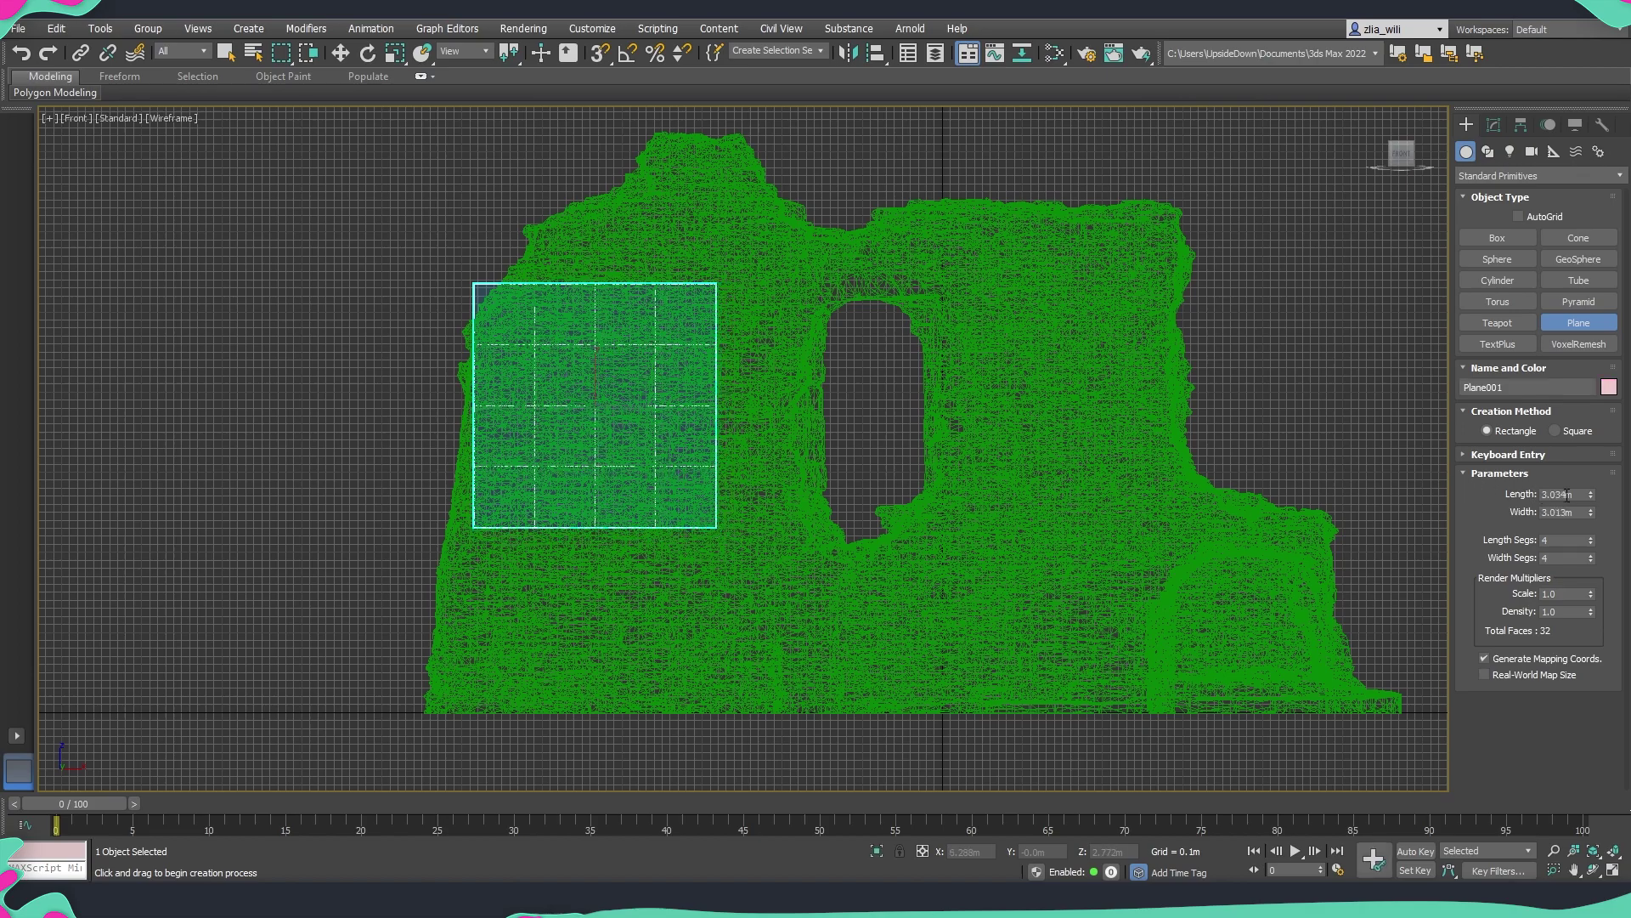
- Set the plane's length and width to 2 m and return to the perspective view
text(2)
key(Tab)
text(2)
key(Return)
middle_drag(876, 429, 871, 403)
key(p)
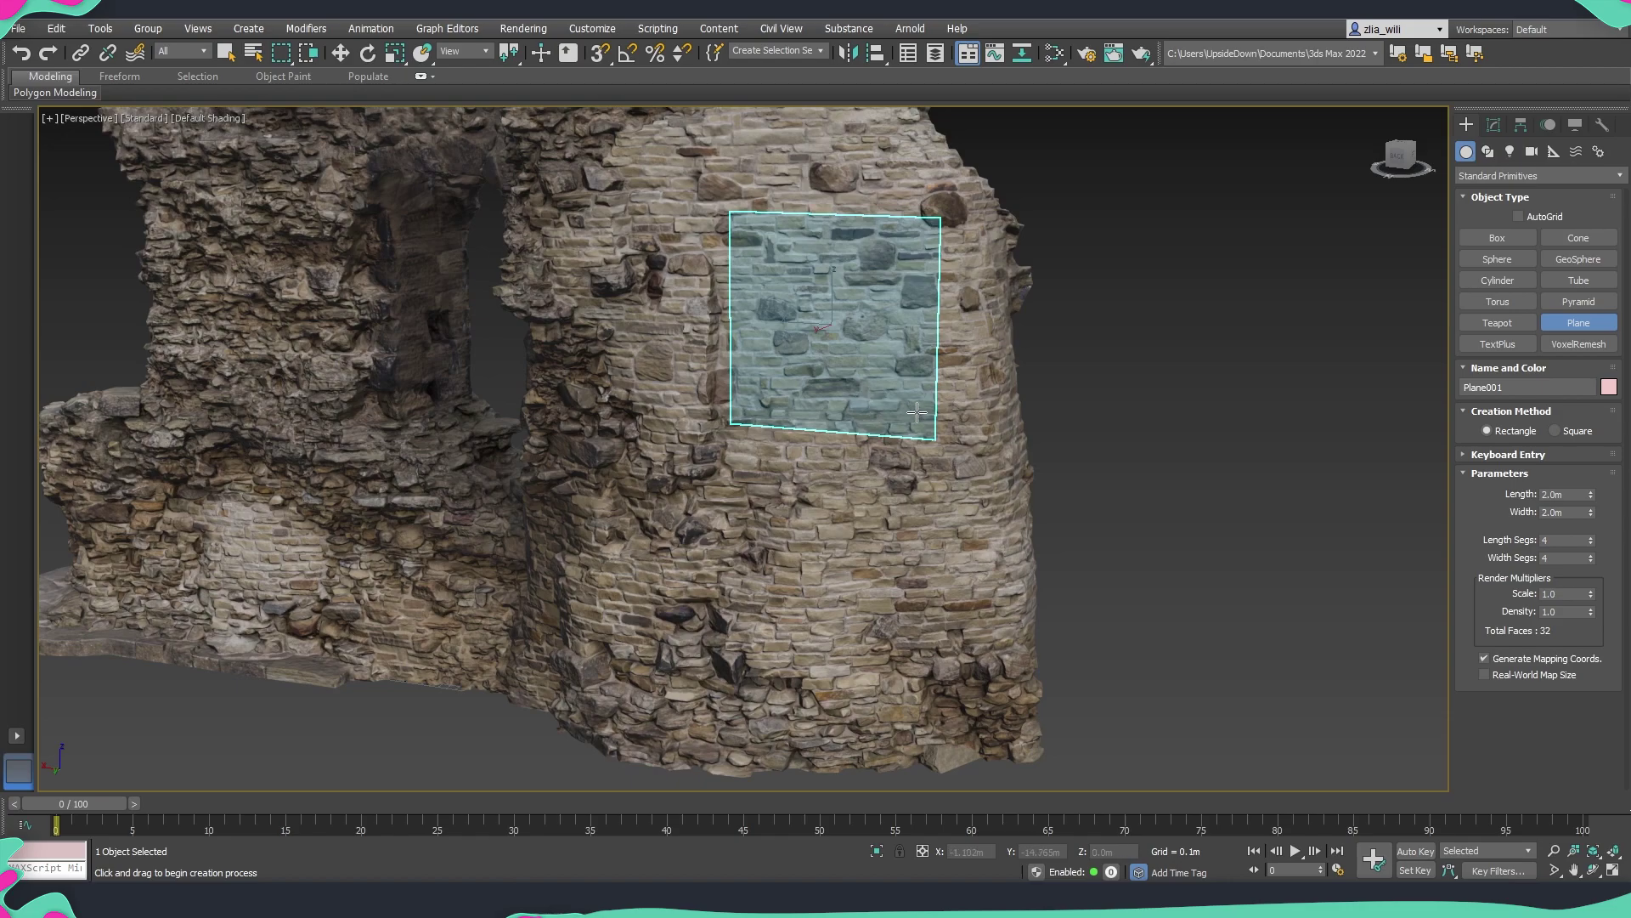
- Turn the plane around its vertical axis to face outward and move it against the rounded wall's surface
alt+middle_drag(883, 465, 894, 489)
key(w)
drag(817, 333, 584, 473)
key(e)
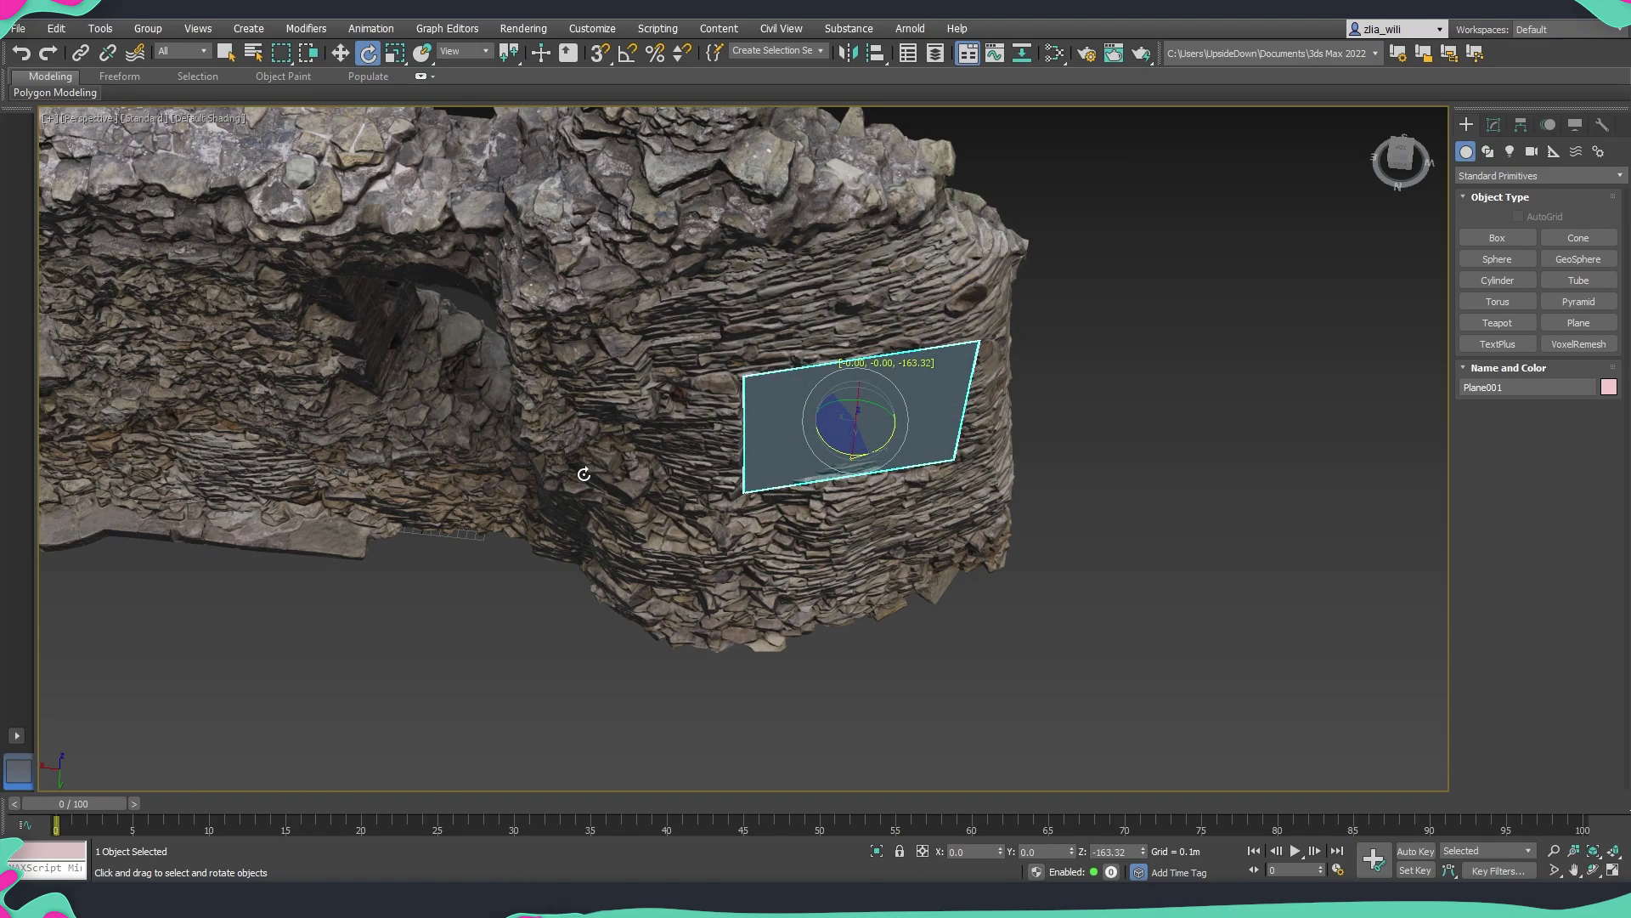
alt+middle_drag(584, 474, 859, 422)
key(w)
drag(837, 424, 863, 426)
alt+middle_drag(863, 426, 884, 399)
- Fine-tune the plane's rotation and tilt so that it lies parallel to the rounded wall's surface
key(e)
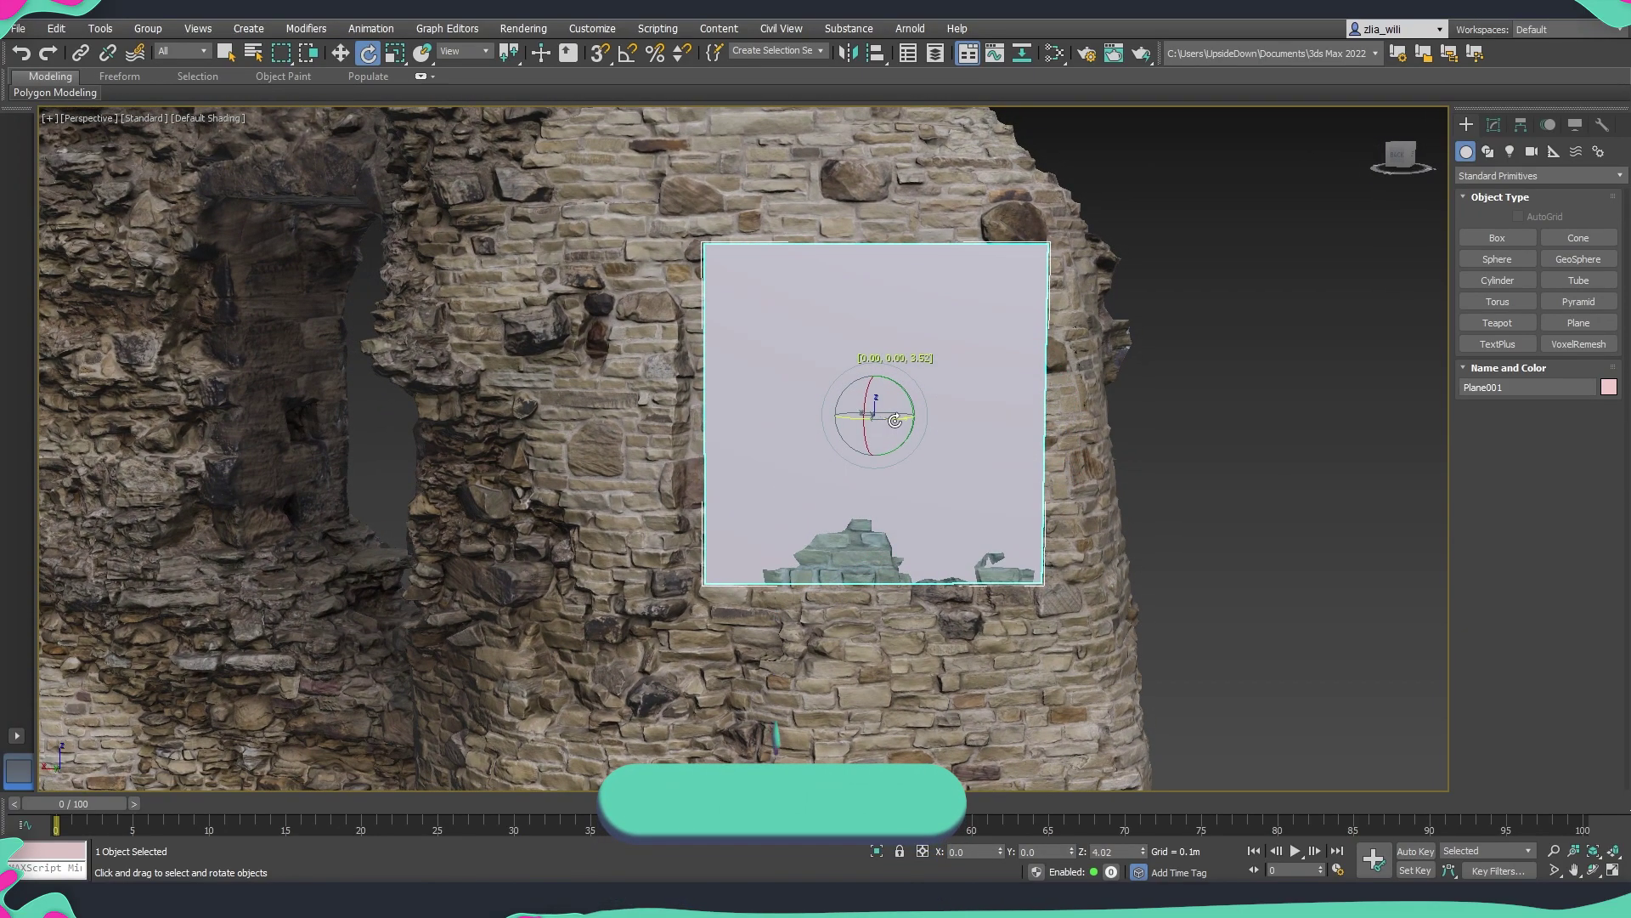
drag(895, 420, 878, 396)
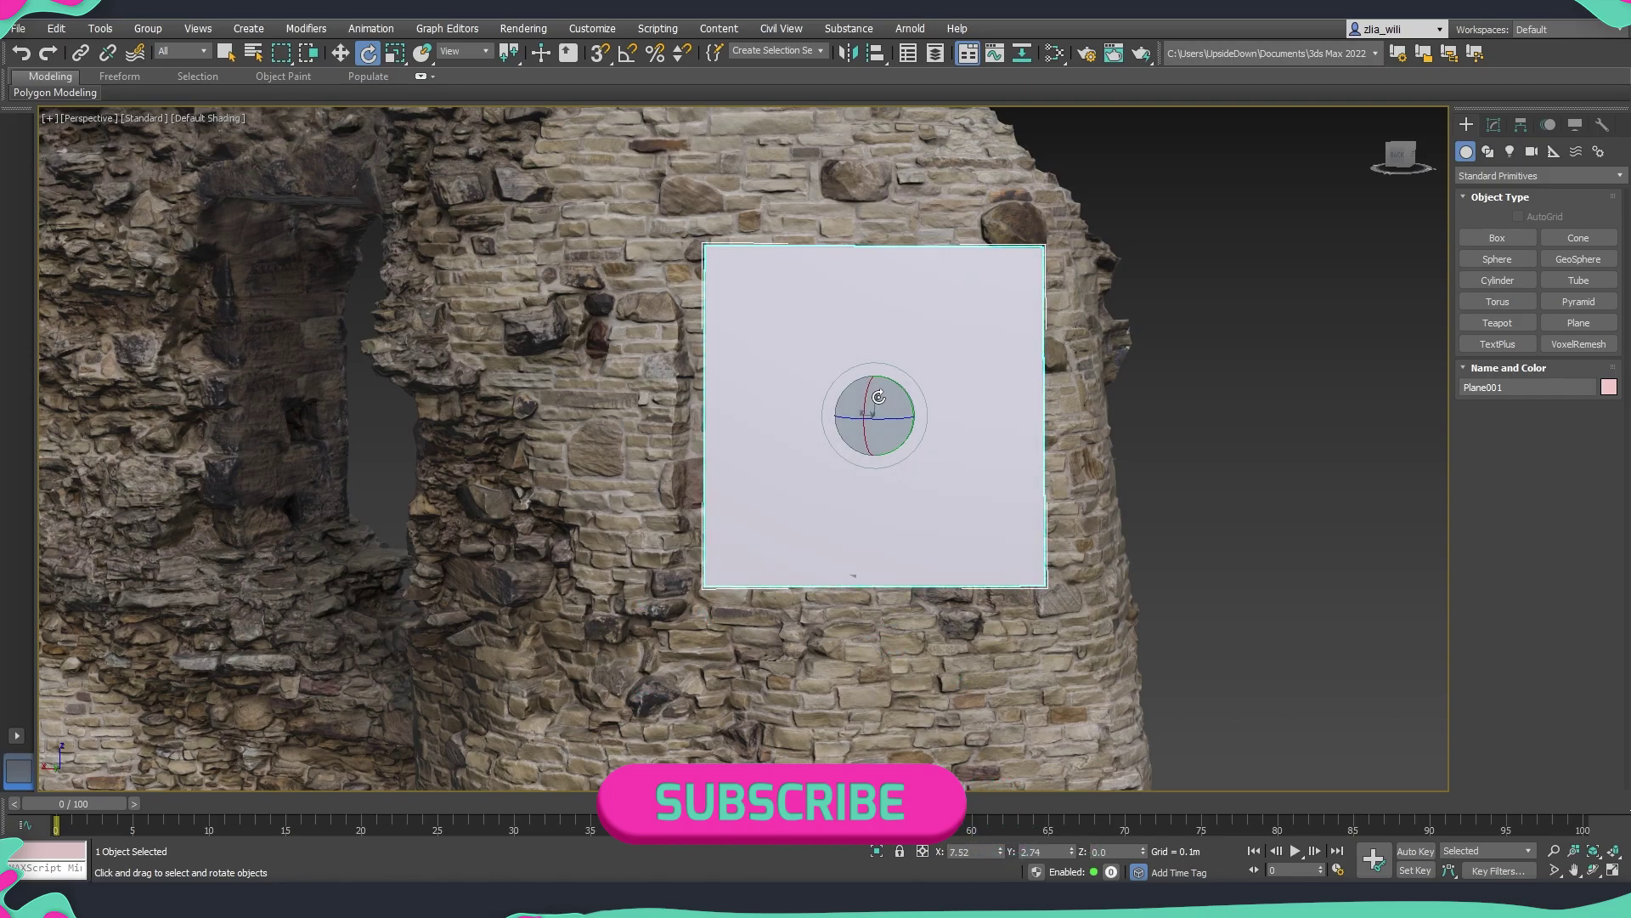
alt+middle_drag(878, 396, 855, 418)
key(w)
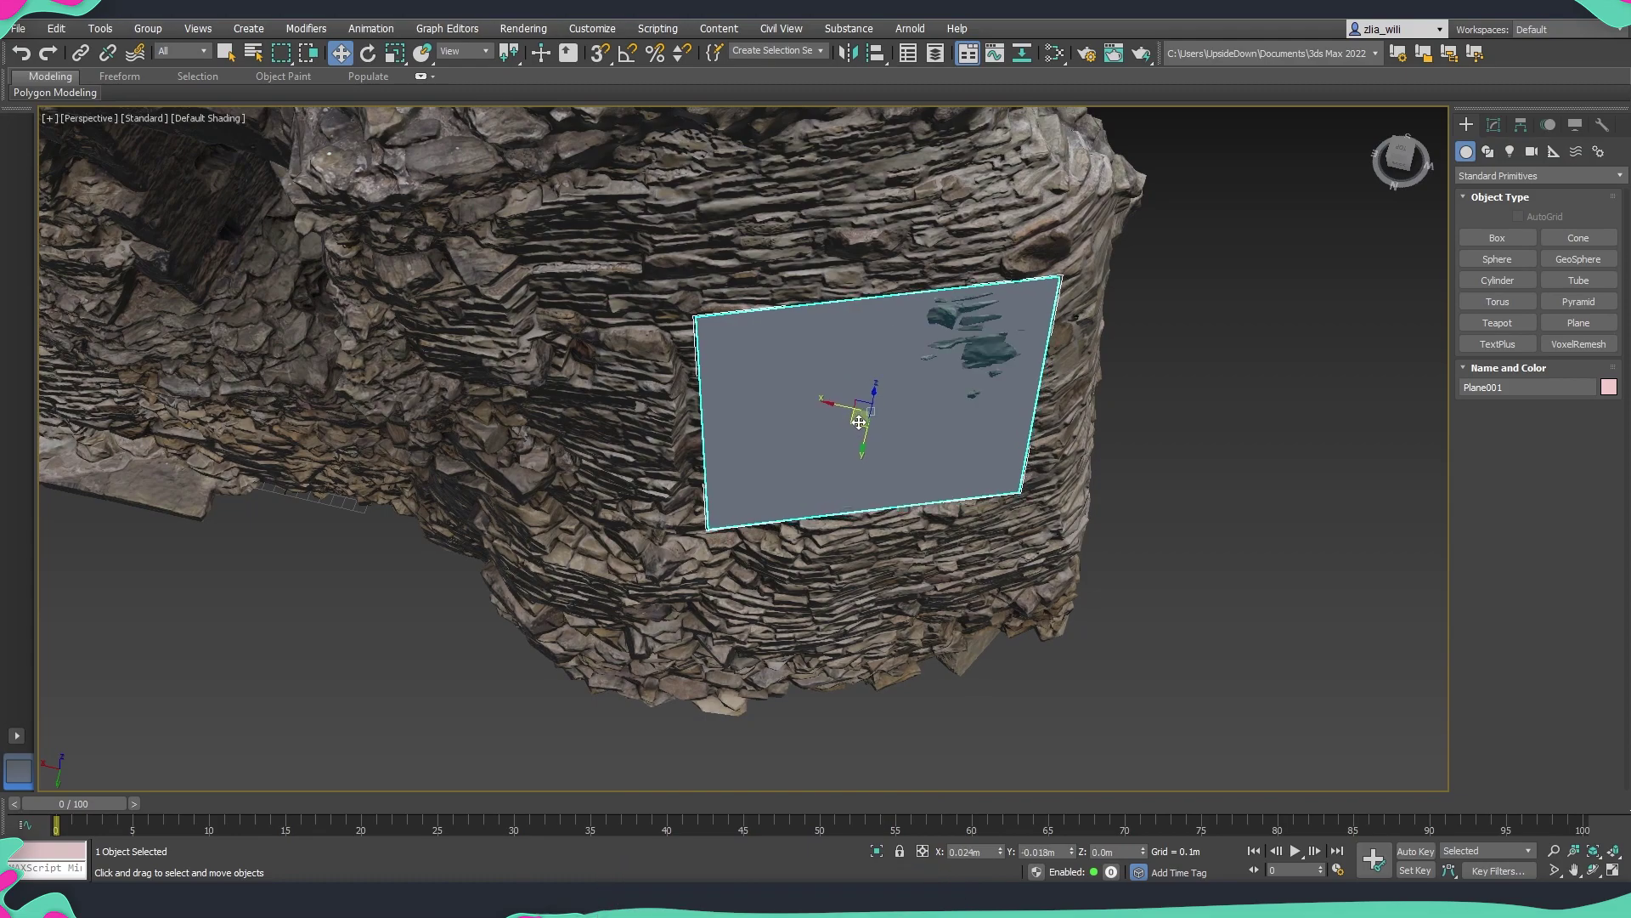
key(e)
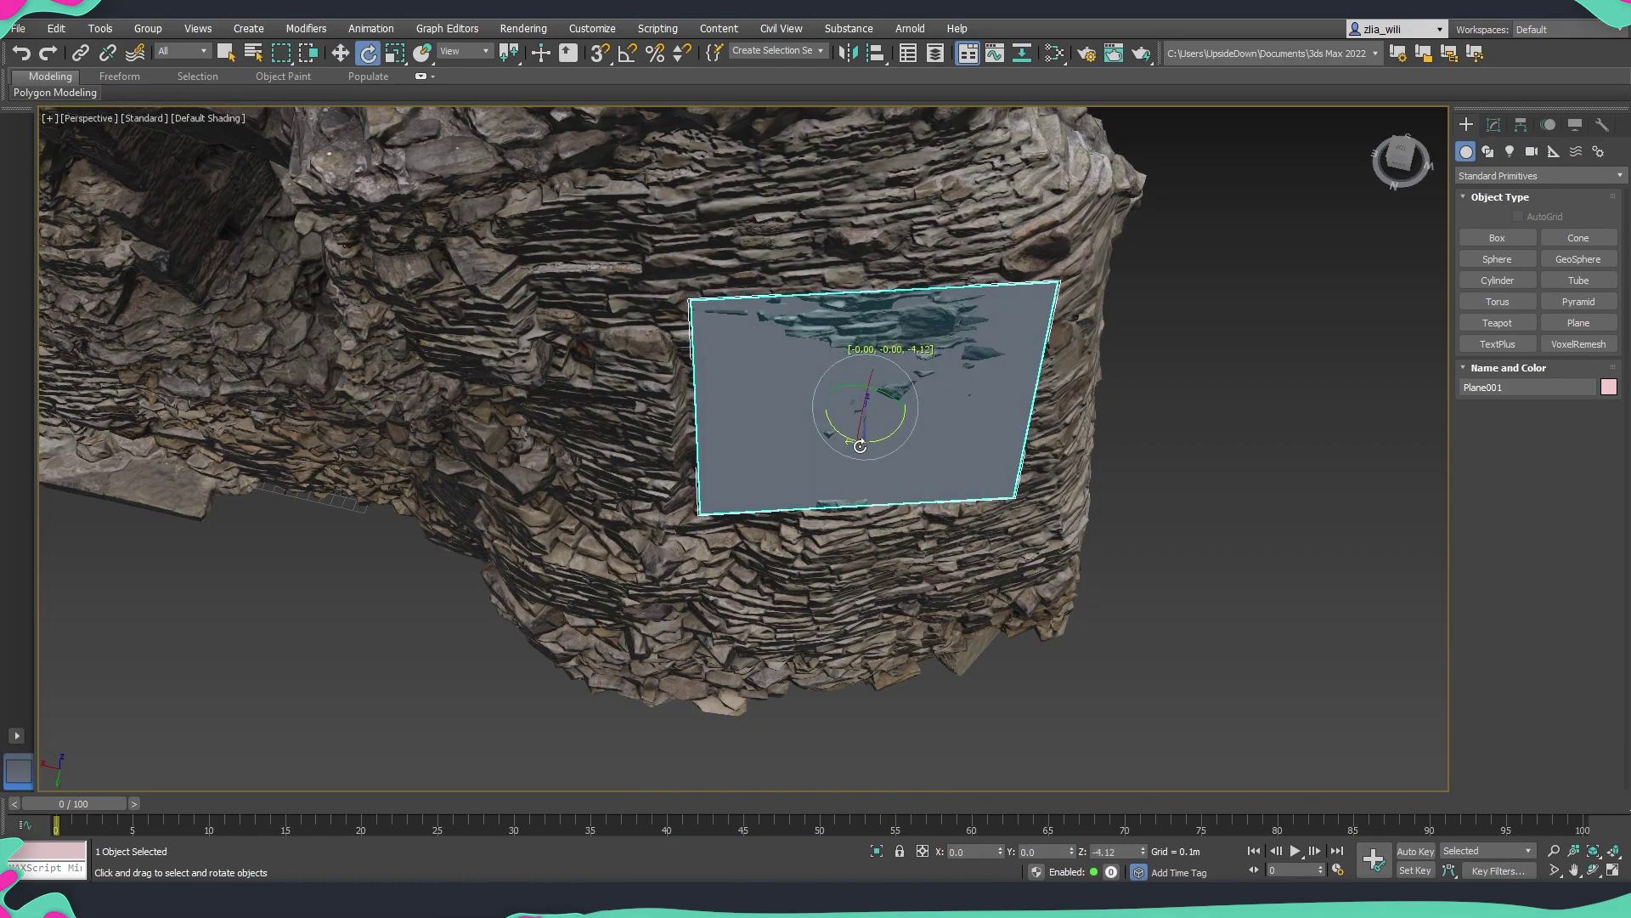
drag(860, 445, 870, 416)
alt+middle_drag(870, 415, 863, 391)
drag(898, 385, 898, 383)
alt+middle_drag(898, 385, 944, 401)
- Lower the plane on the wall to about Z 3.692 m and nudge it sideways to X -4.711 m
key(w)
scroll(945, 401, up, 3)
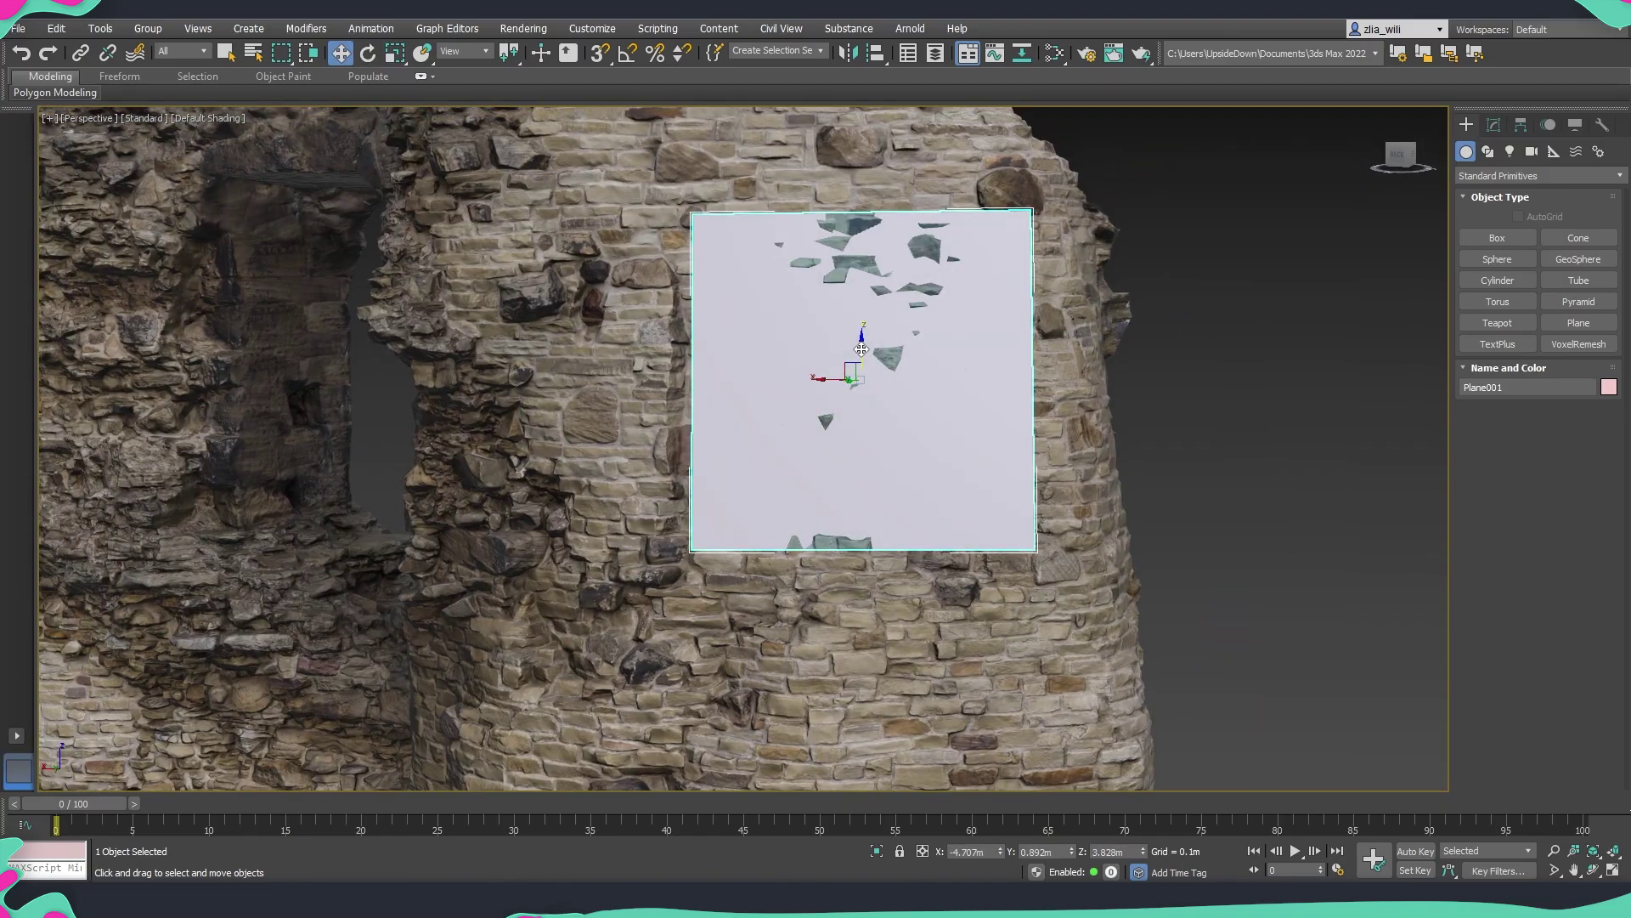
drag(862, 349, 865, 372)
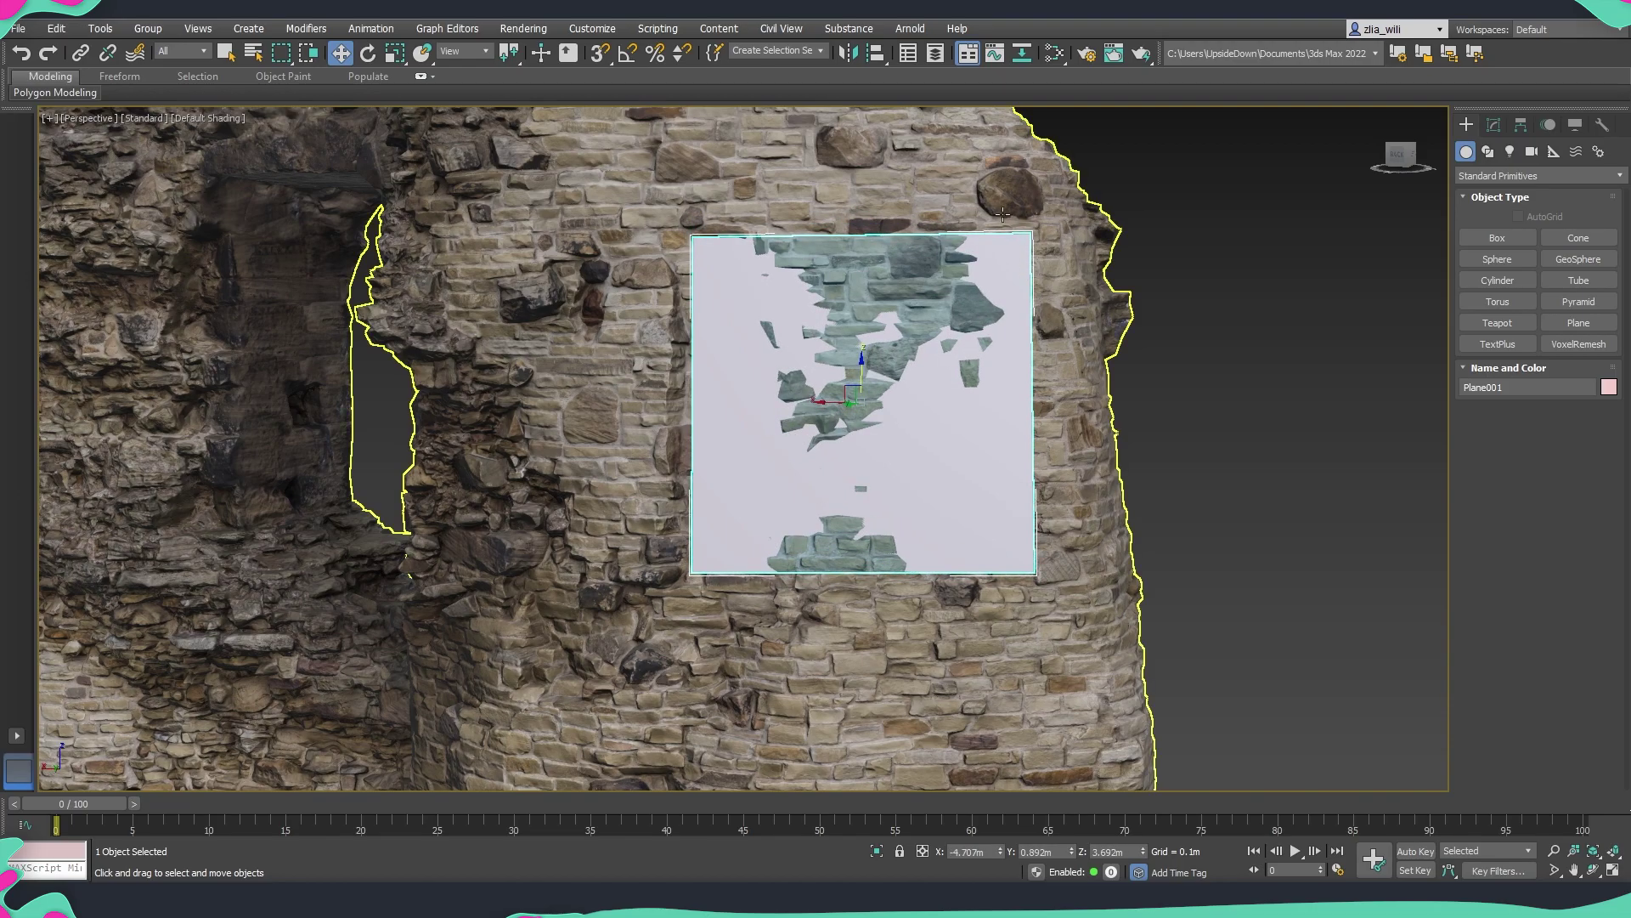
alt+middle_drag(968, 273, 965, 230)
alt+middle_drag(993, 574, 967, 592)
alt+middle_drag(992, 442, 978, 466)
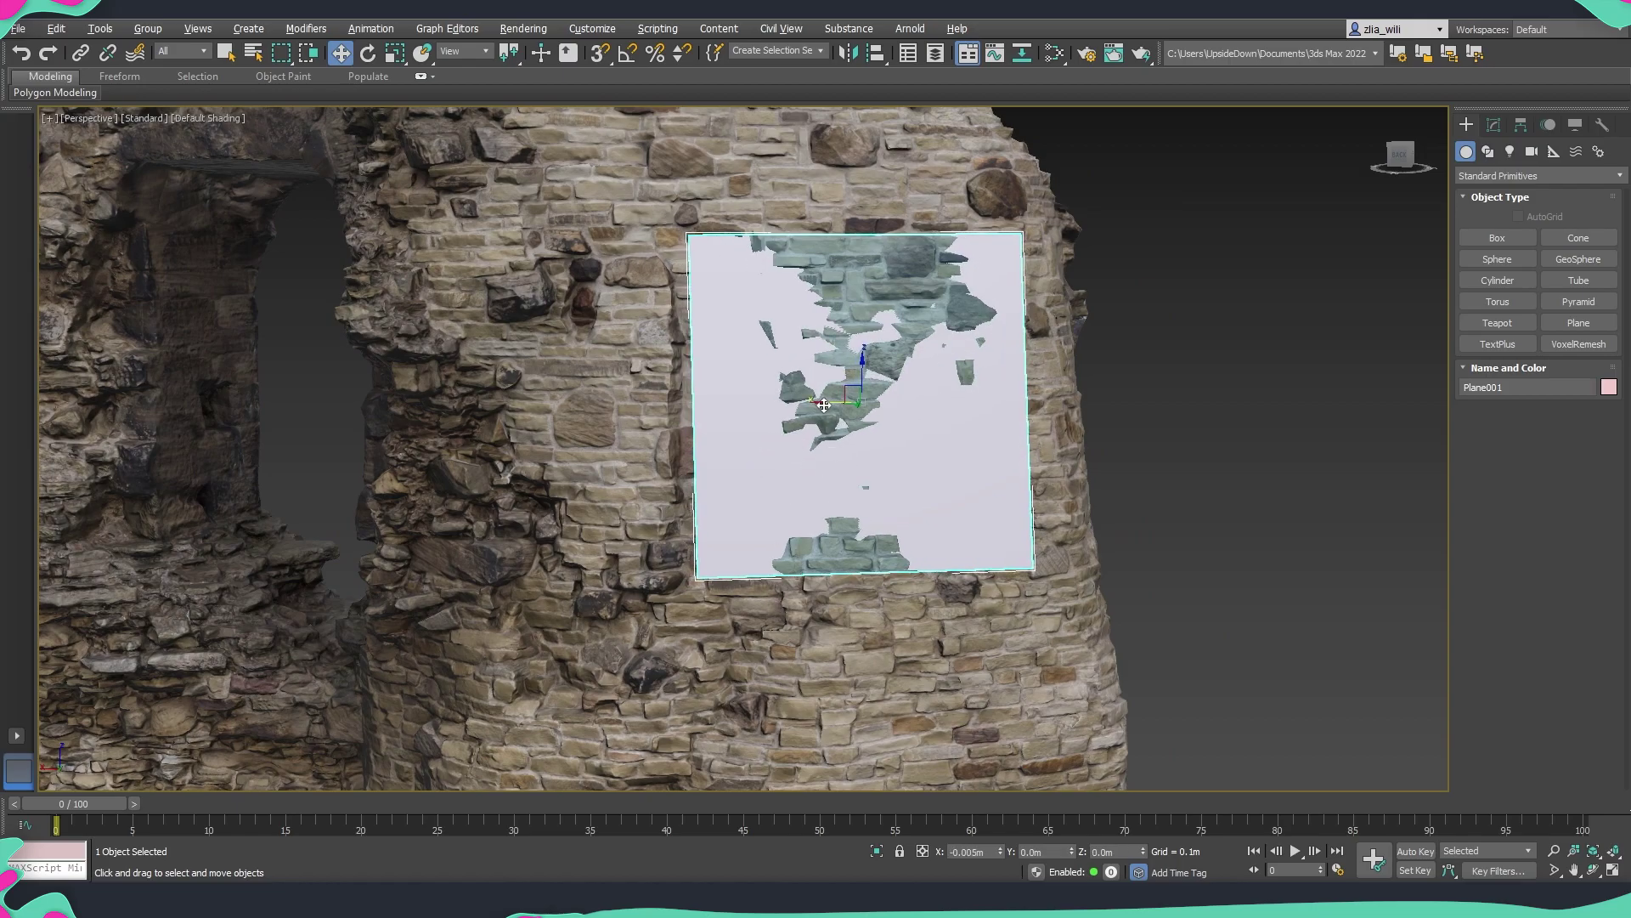
alt+middle_drag(816, 476, 944, 492)
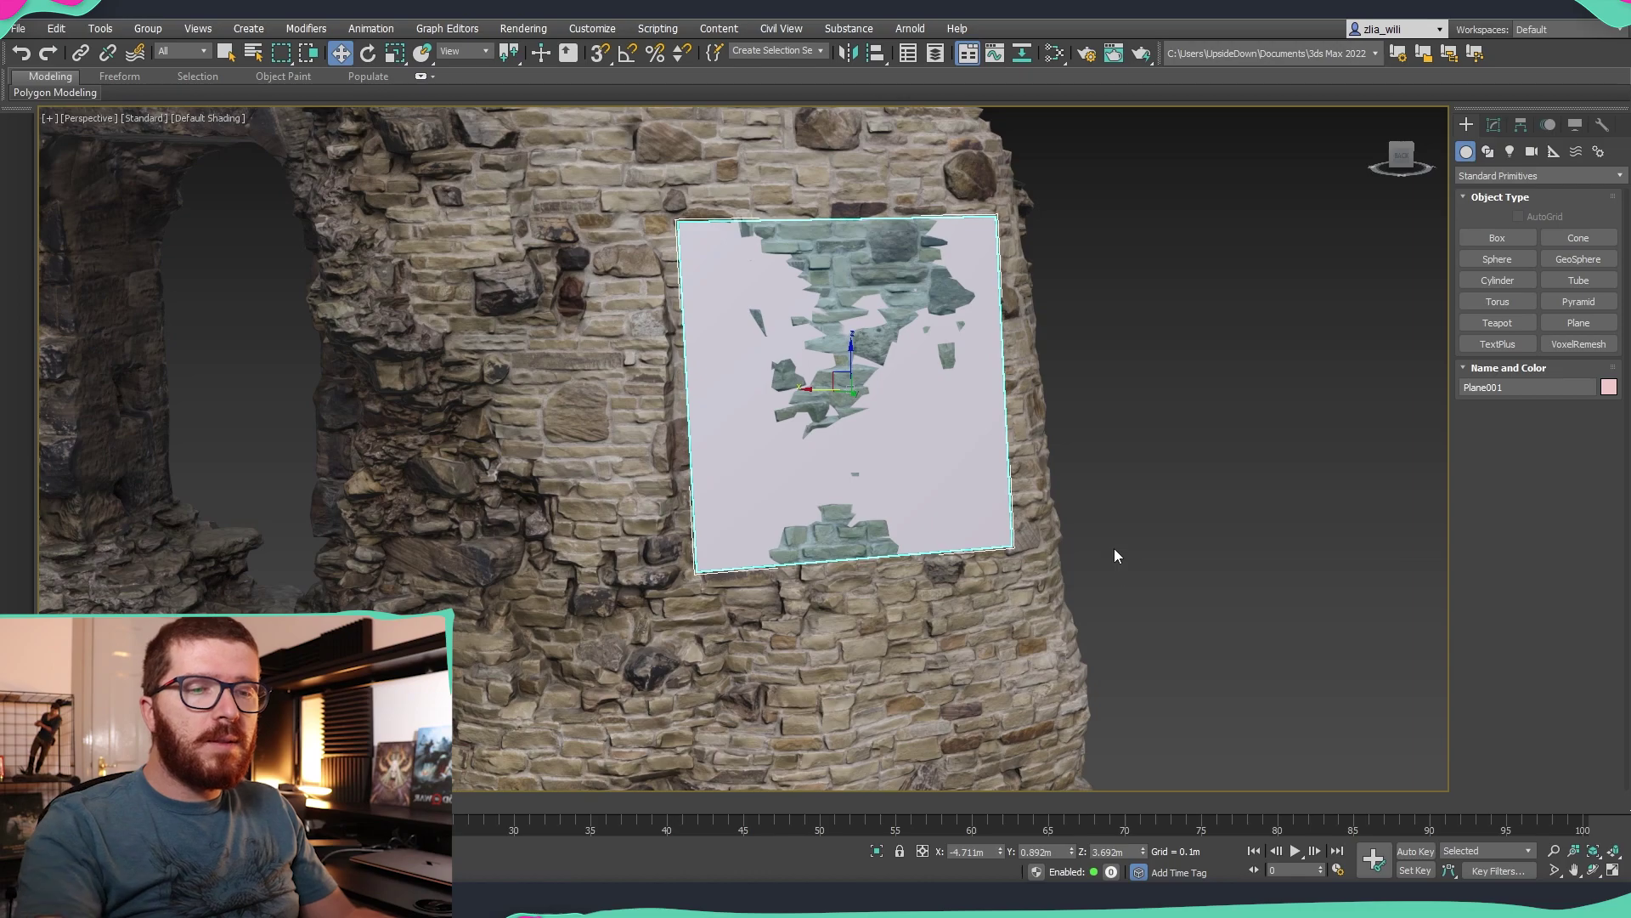
- Open Bake to Texture for the plane and add a Color map to its baking queue
alt+middle_drag(1115, 552, 1190, 452)
right_click(1189, 445)
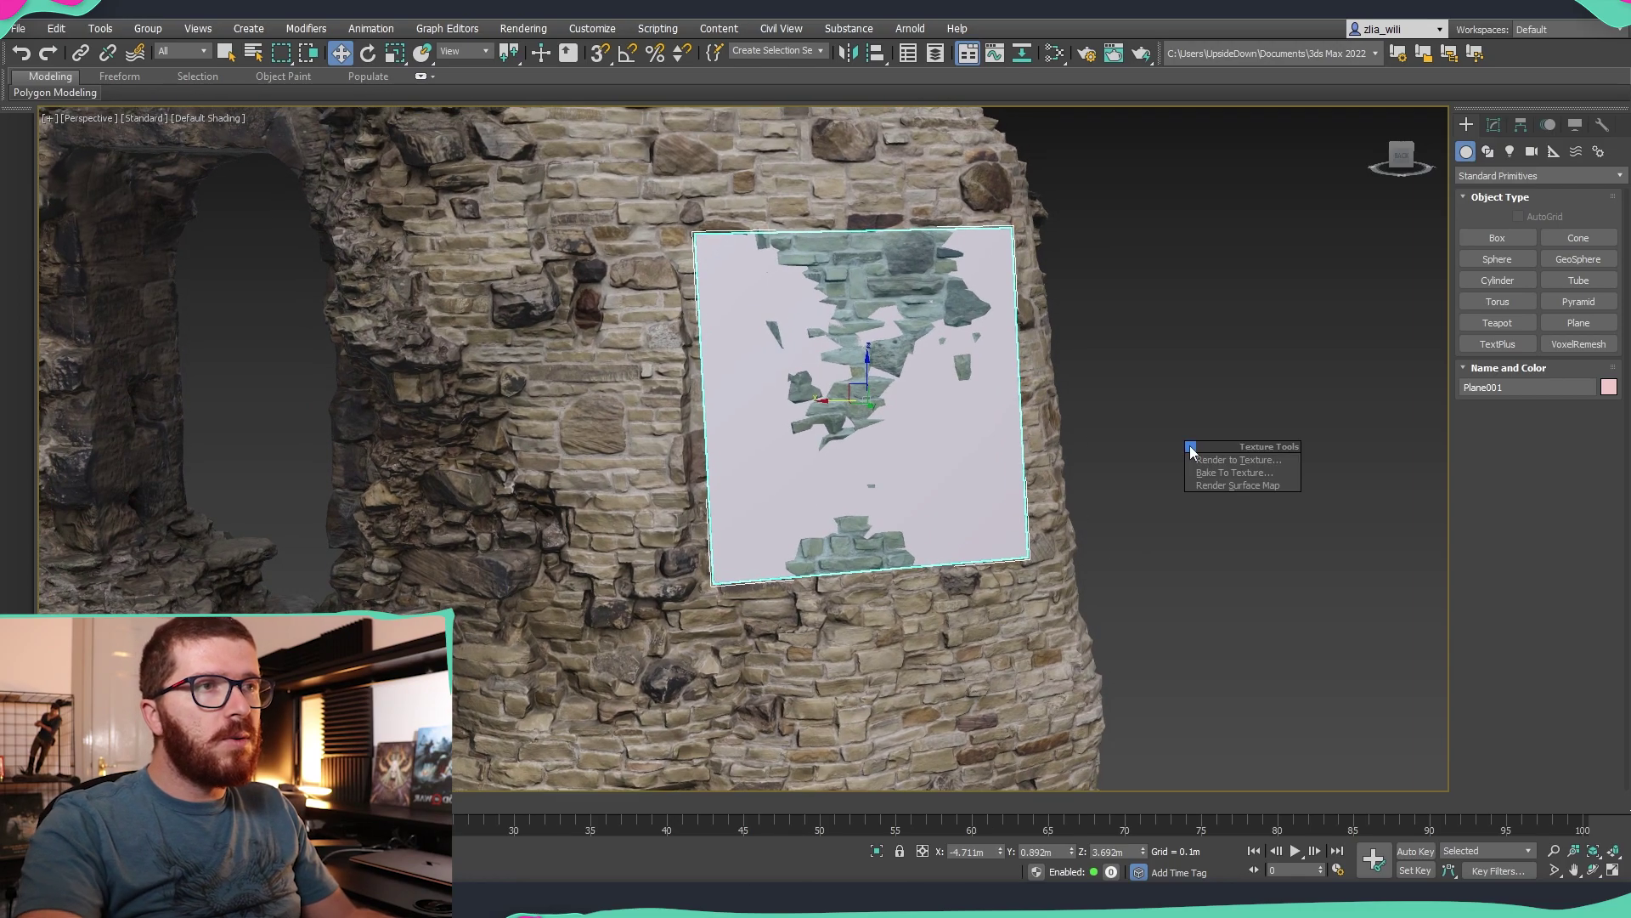
click(1243, 473)
drag(940, 260, 1184, 315)
middle_drag(1049, 228, 546, 405)
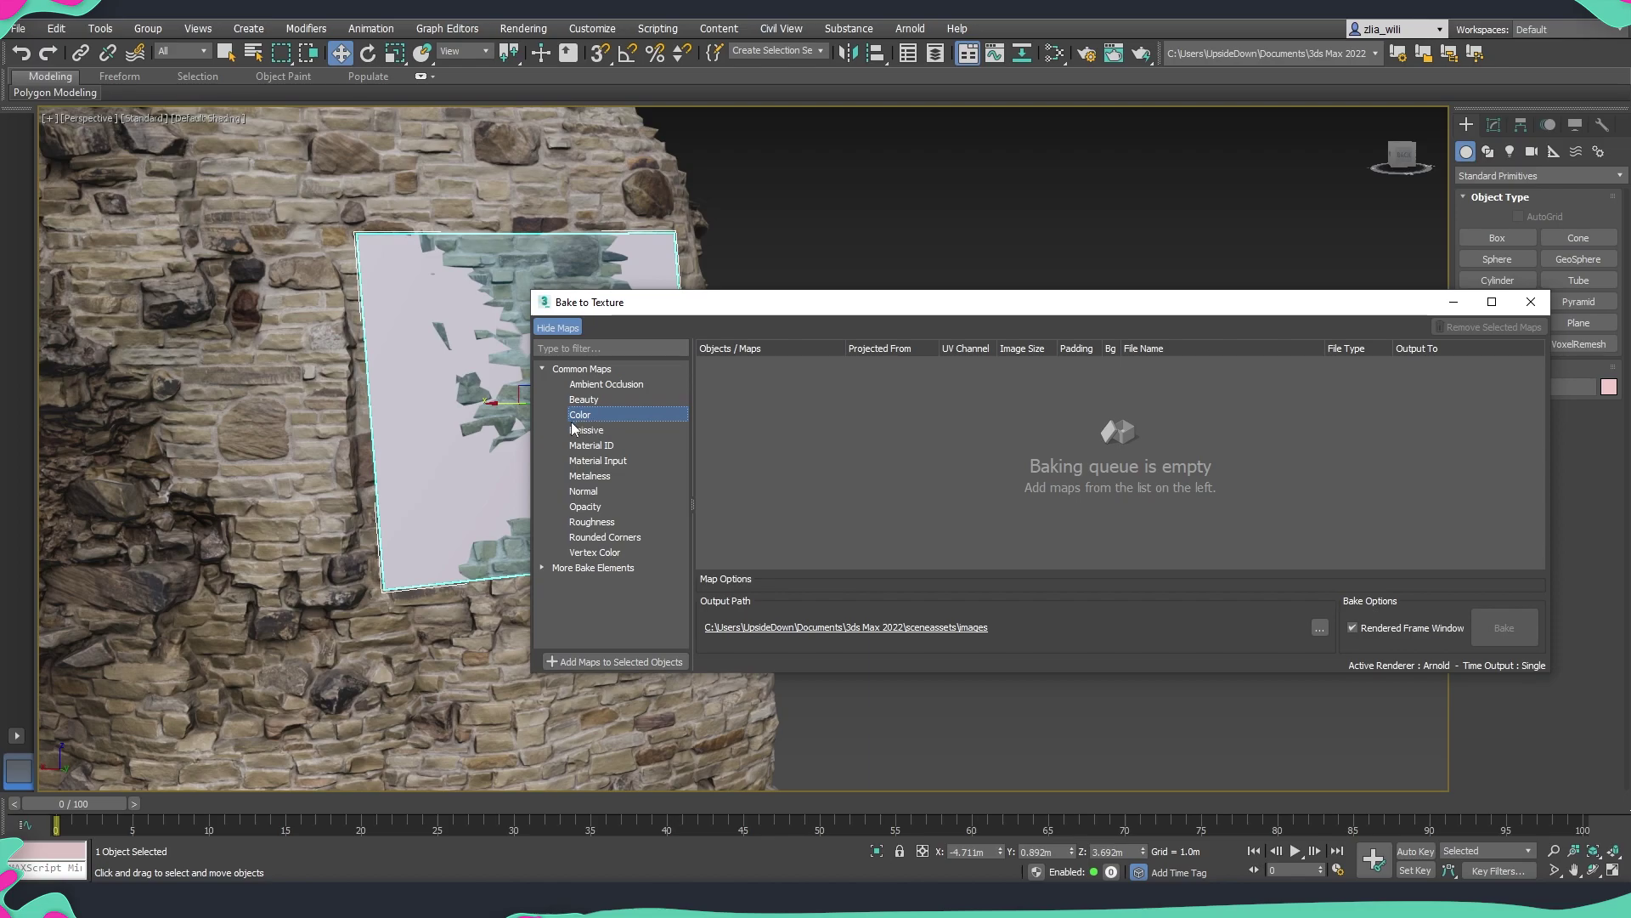
click(588, 663)
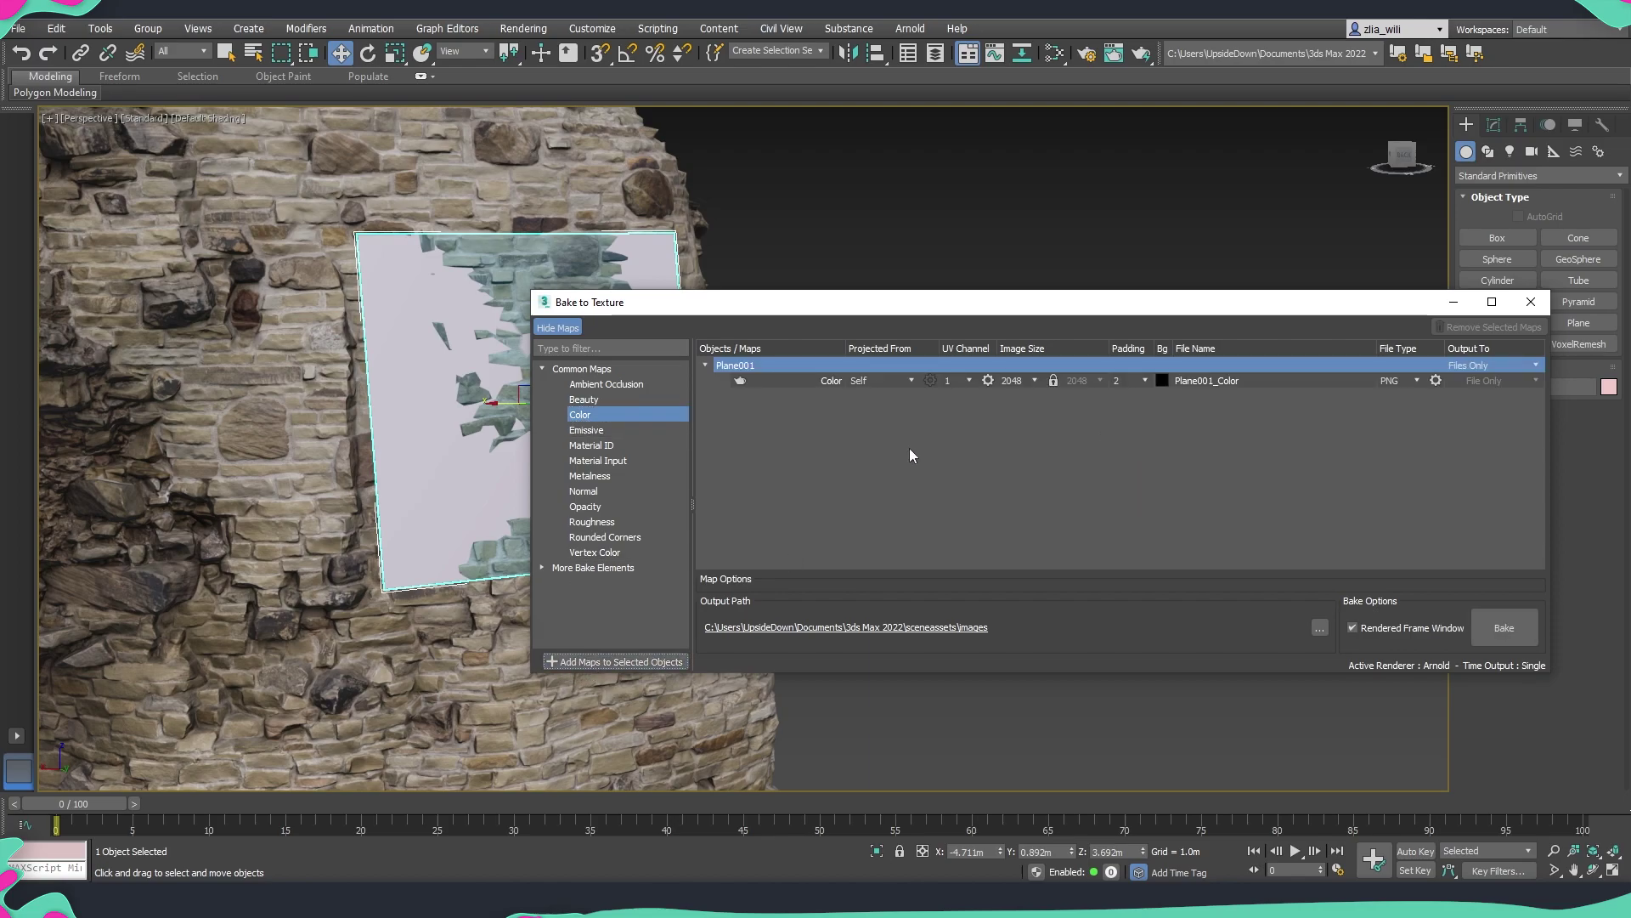
- Set the Color map to be projected from the ruin mesh LP_Part002, picked from the scene
alt+middle_drag(416, 441, 391, 438)
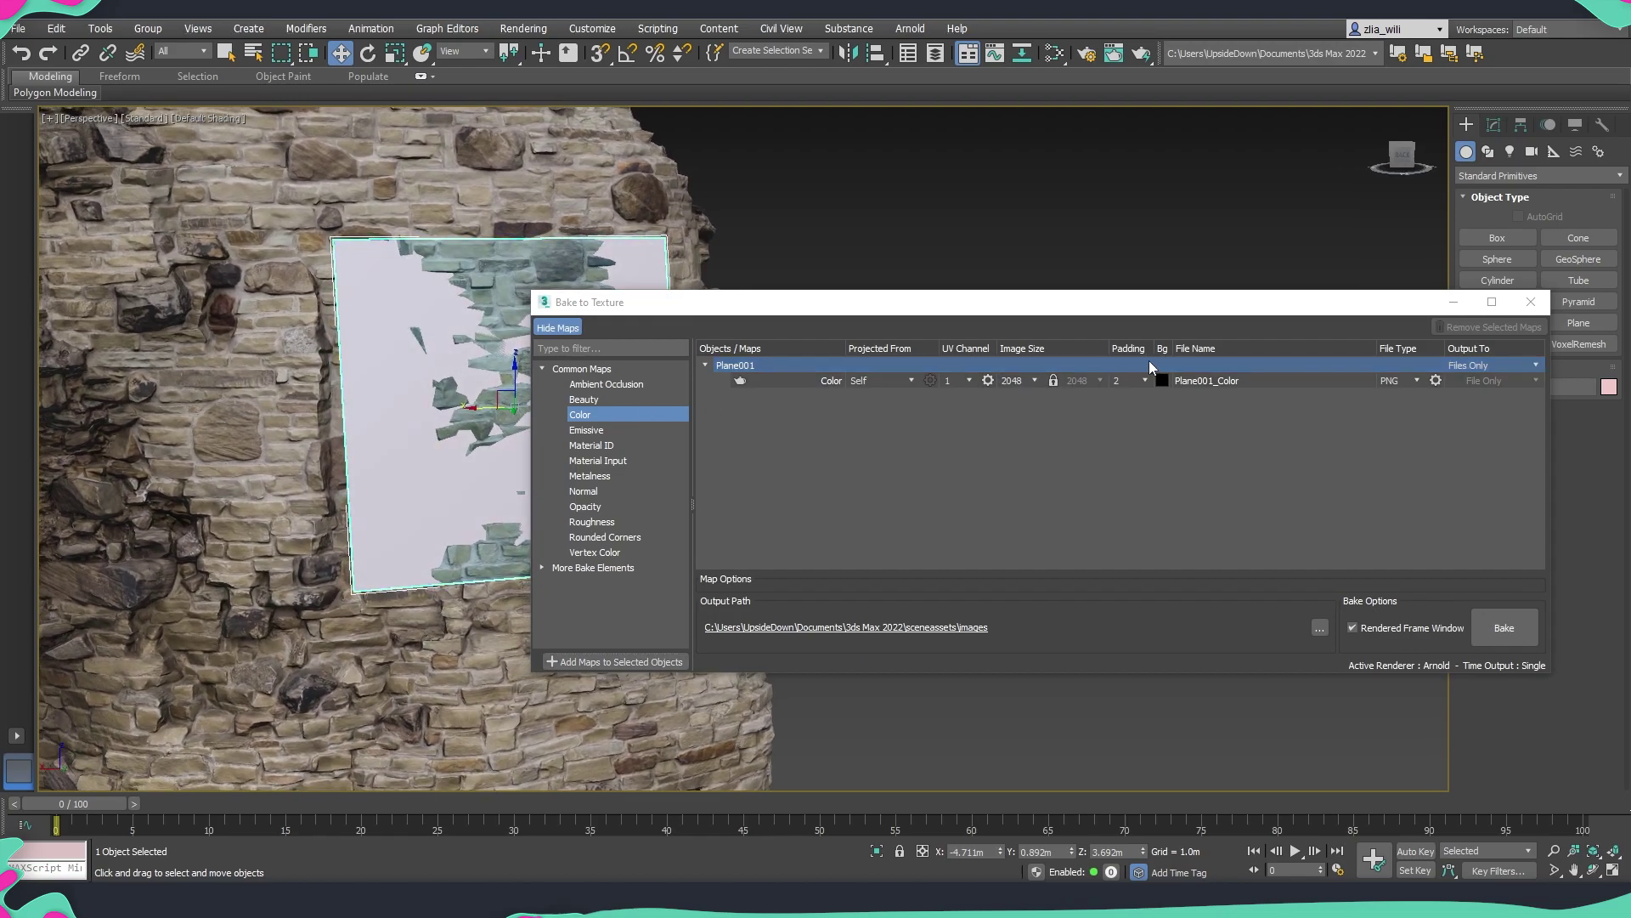
click(1088, 364)
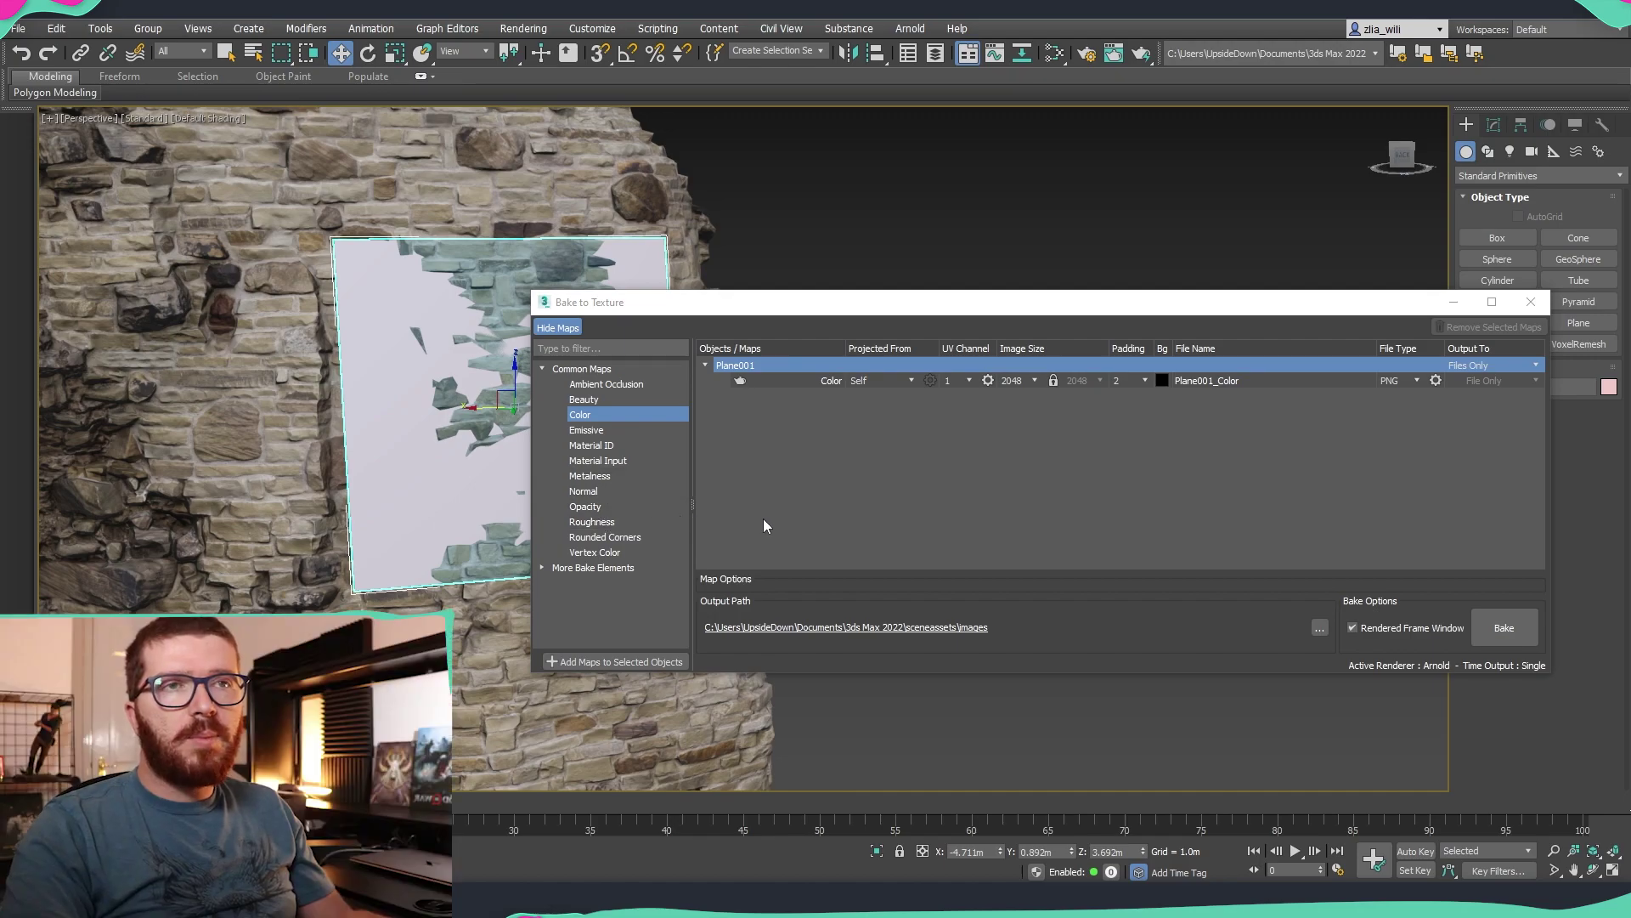
middle_drag(434, 481, 416, 495)
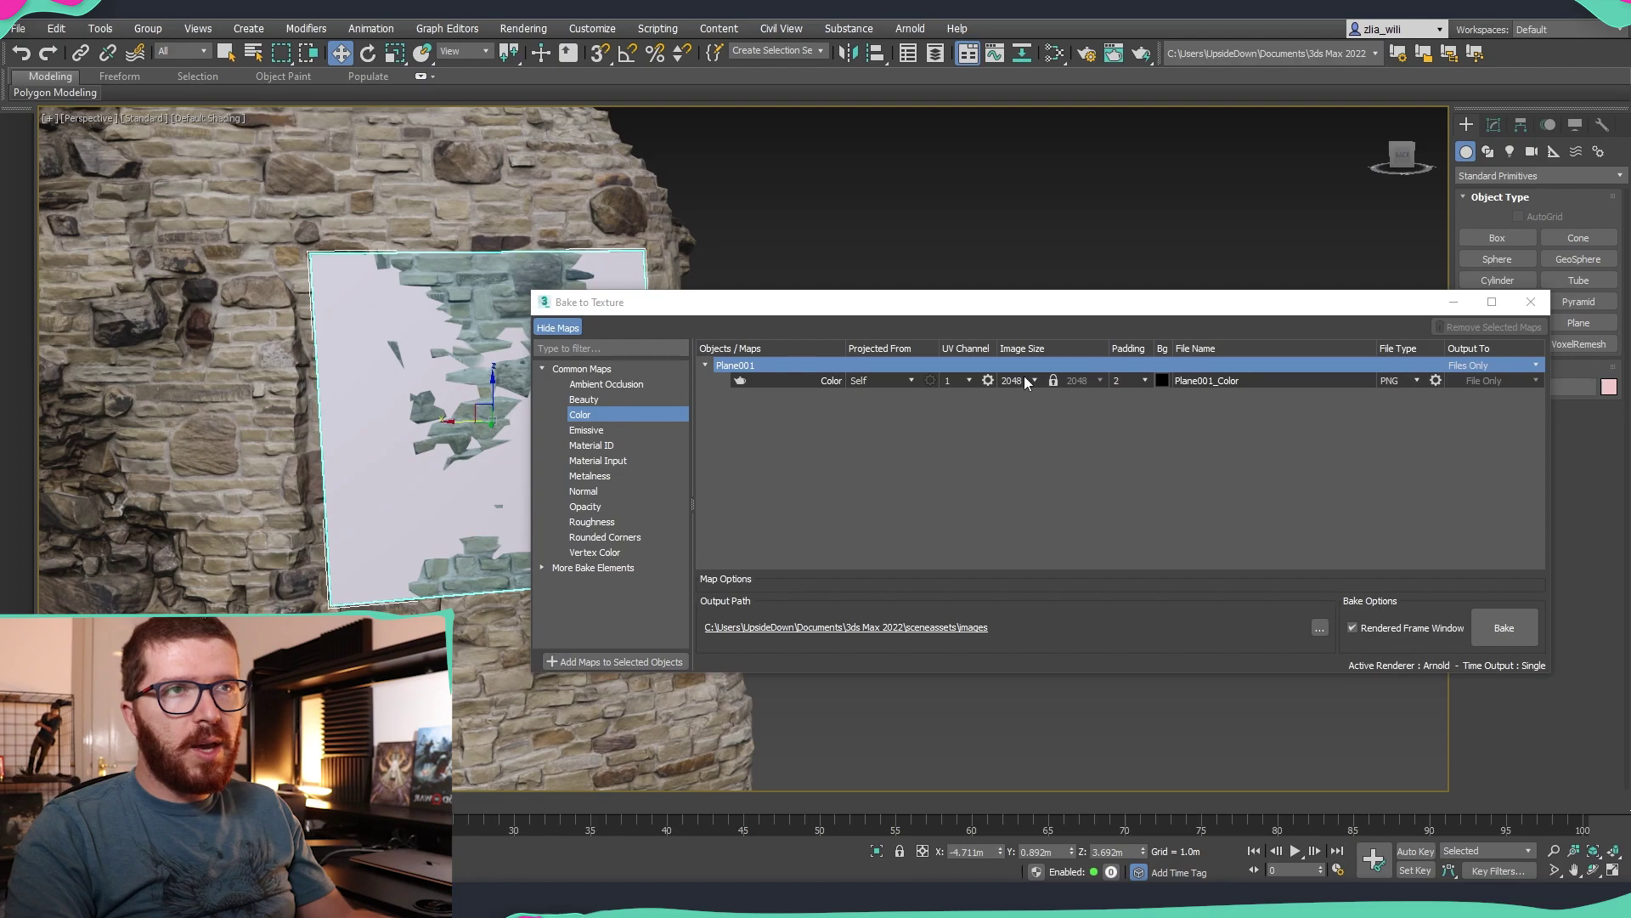
middle_drag(804, 221, 723, 223)
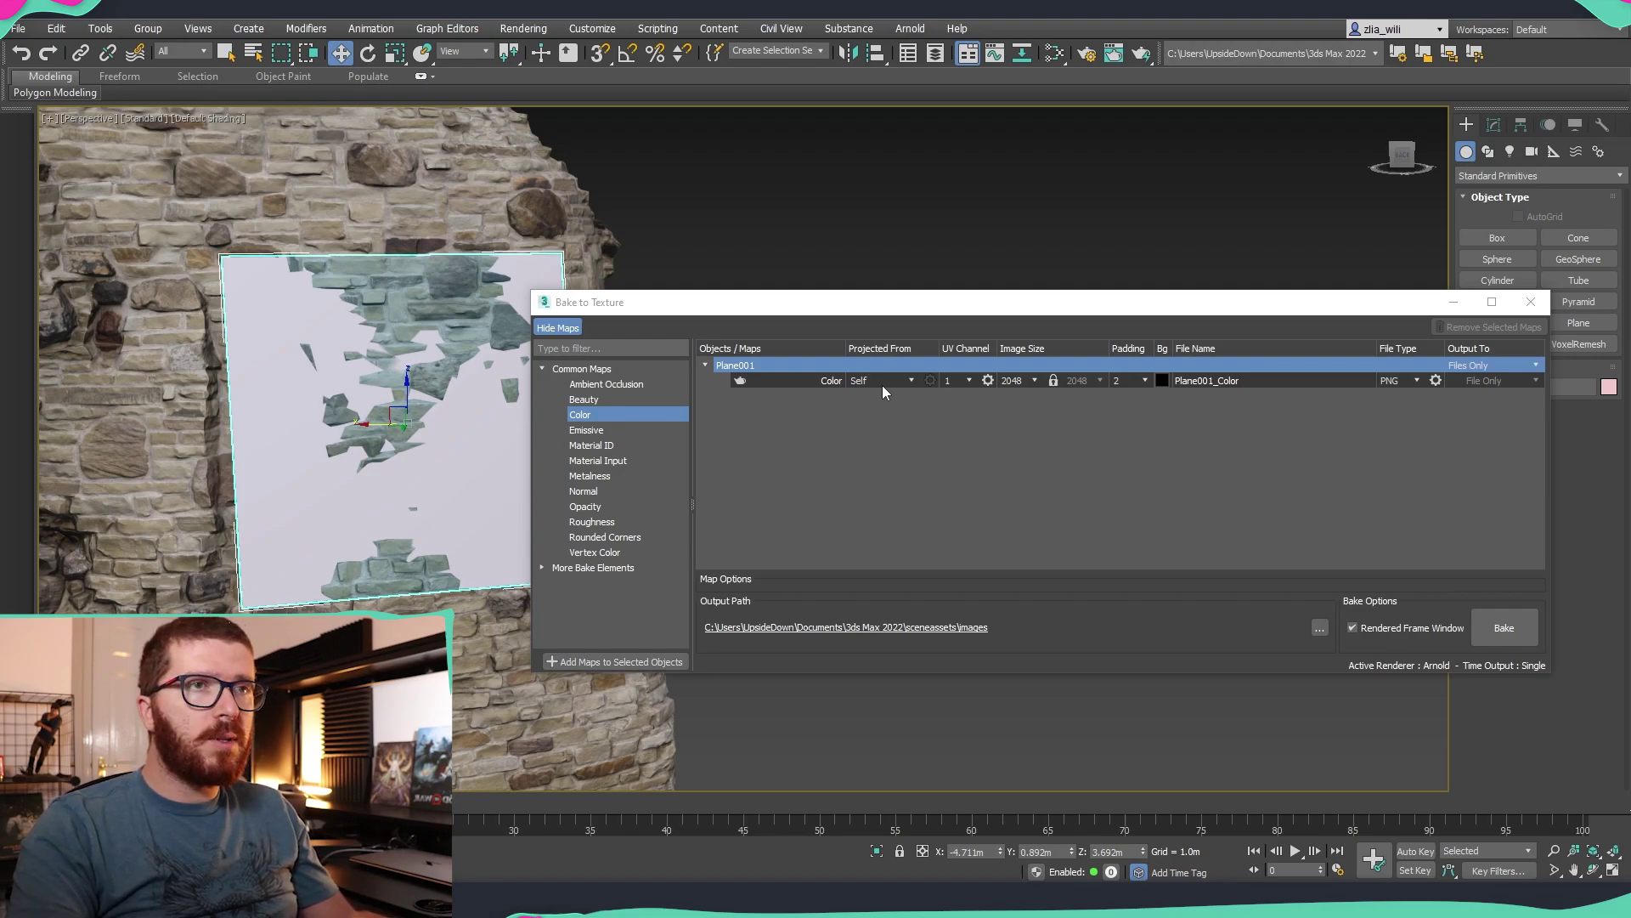
click(911, 381)
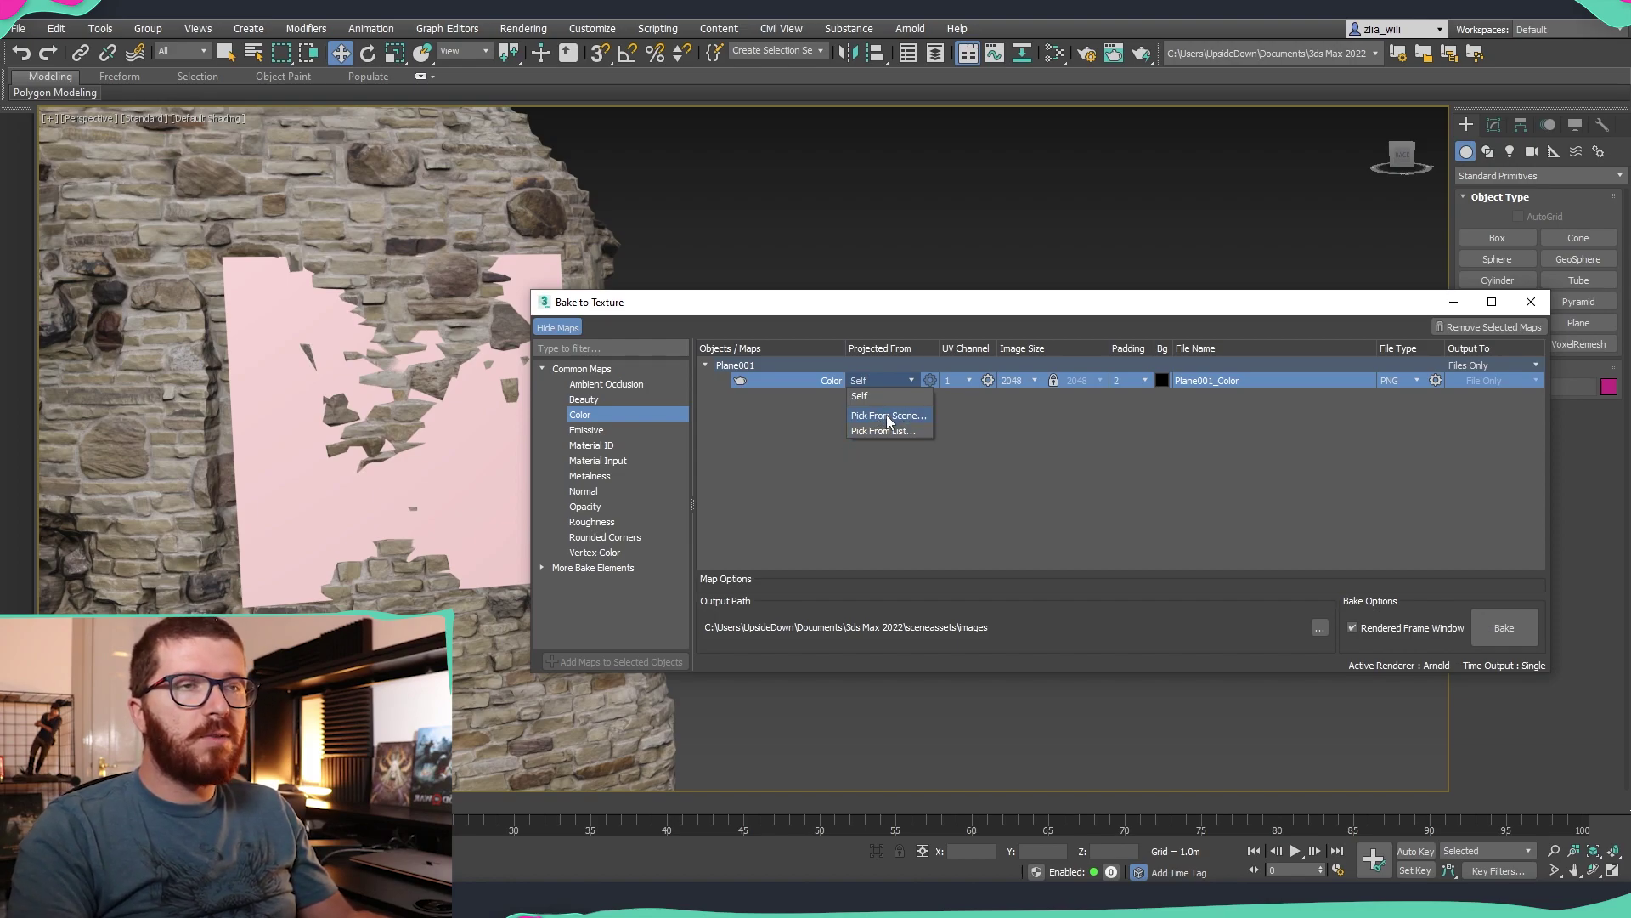
click(885, 414)
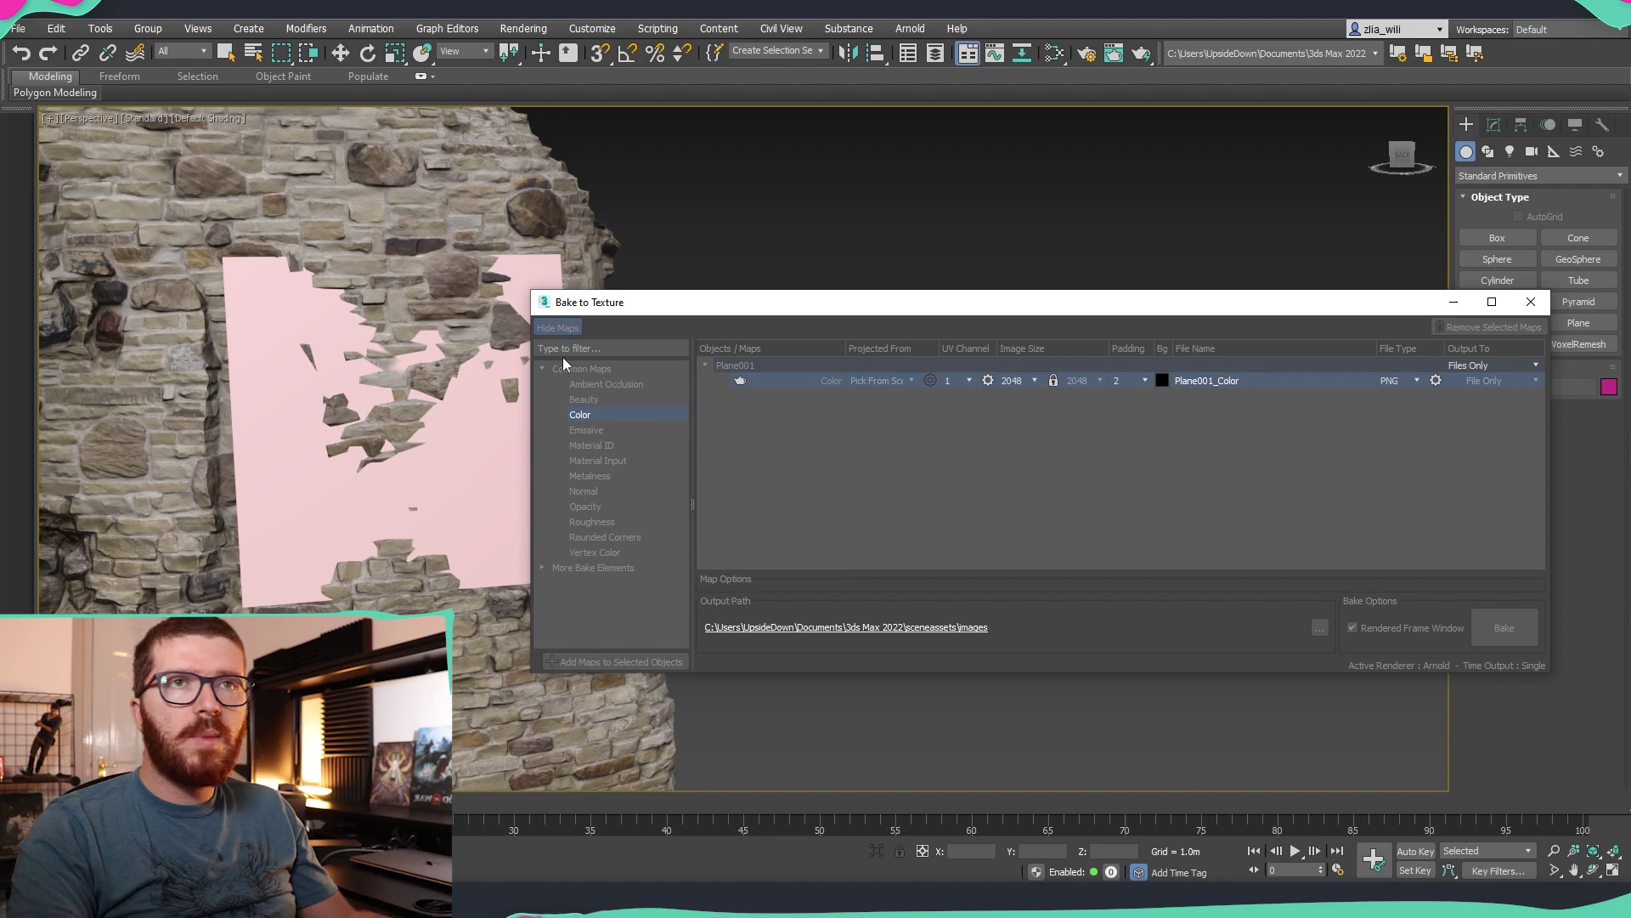
click(380, 216)
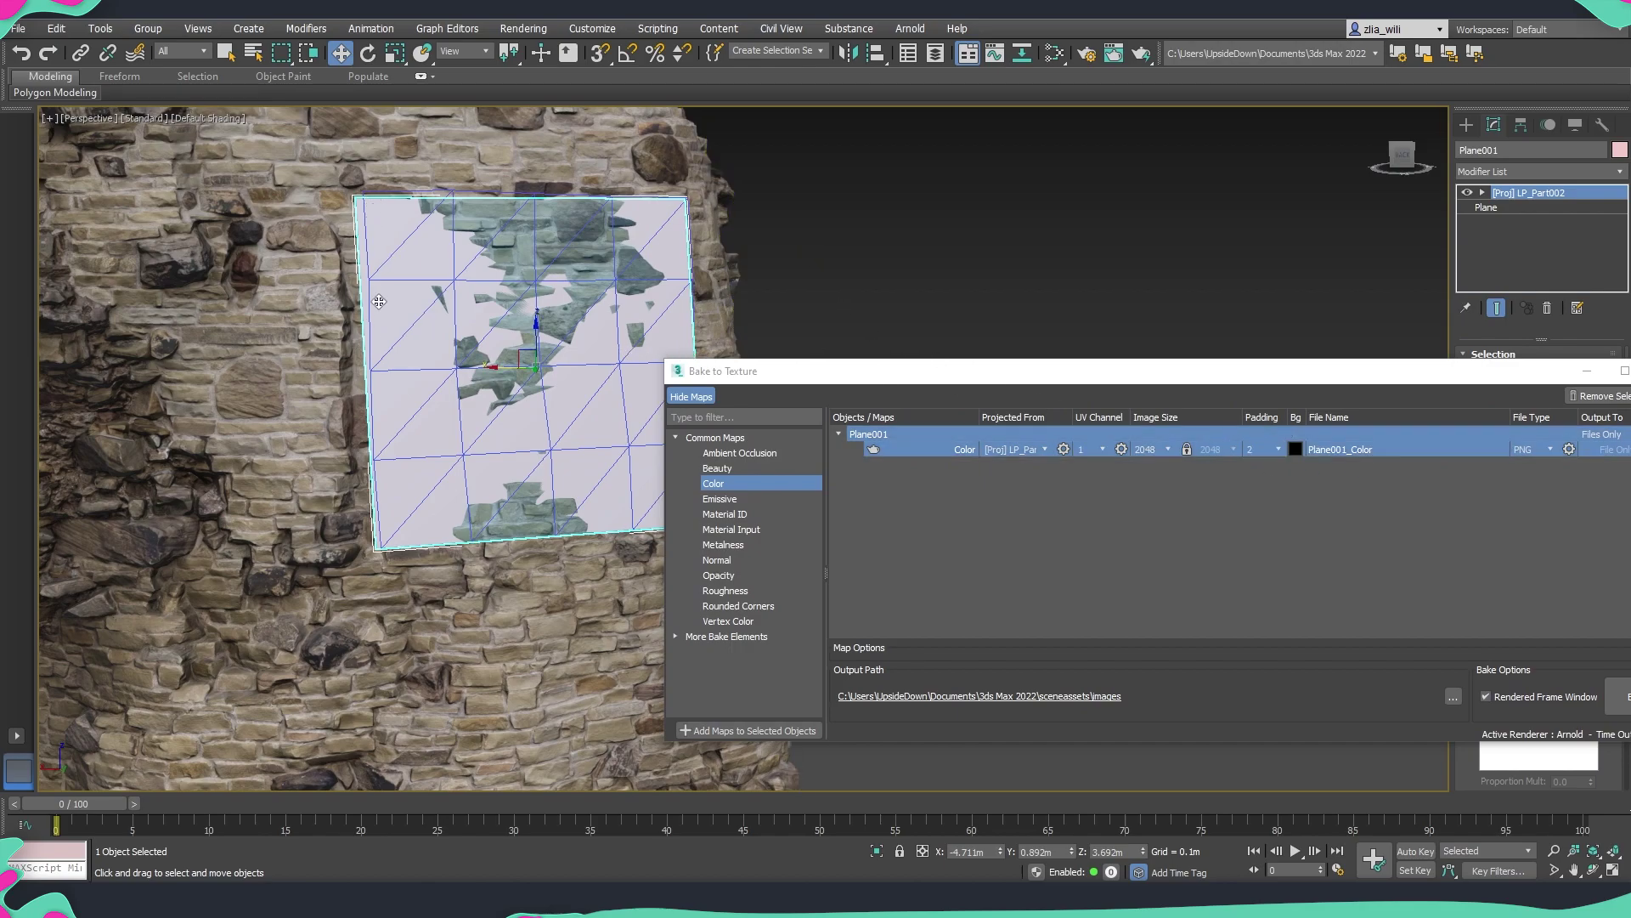
- Examine the plane's projection cage from the front, top and side to compare it with the wall's surface
middle_drag(691, 253, 838, 419)
scroll(563, 233, down, 2)
scroll(451, 292, up, 4)
middle_drag(453, 293, 351, 337)
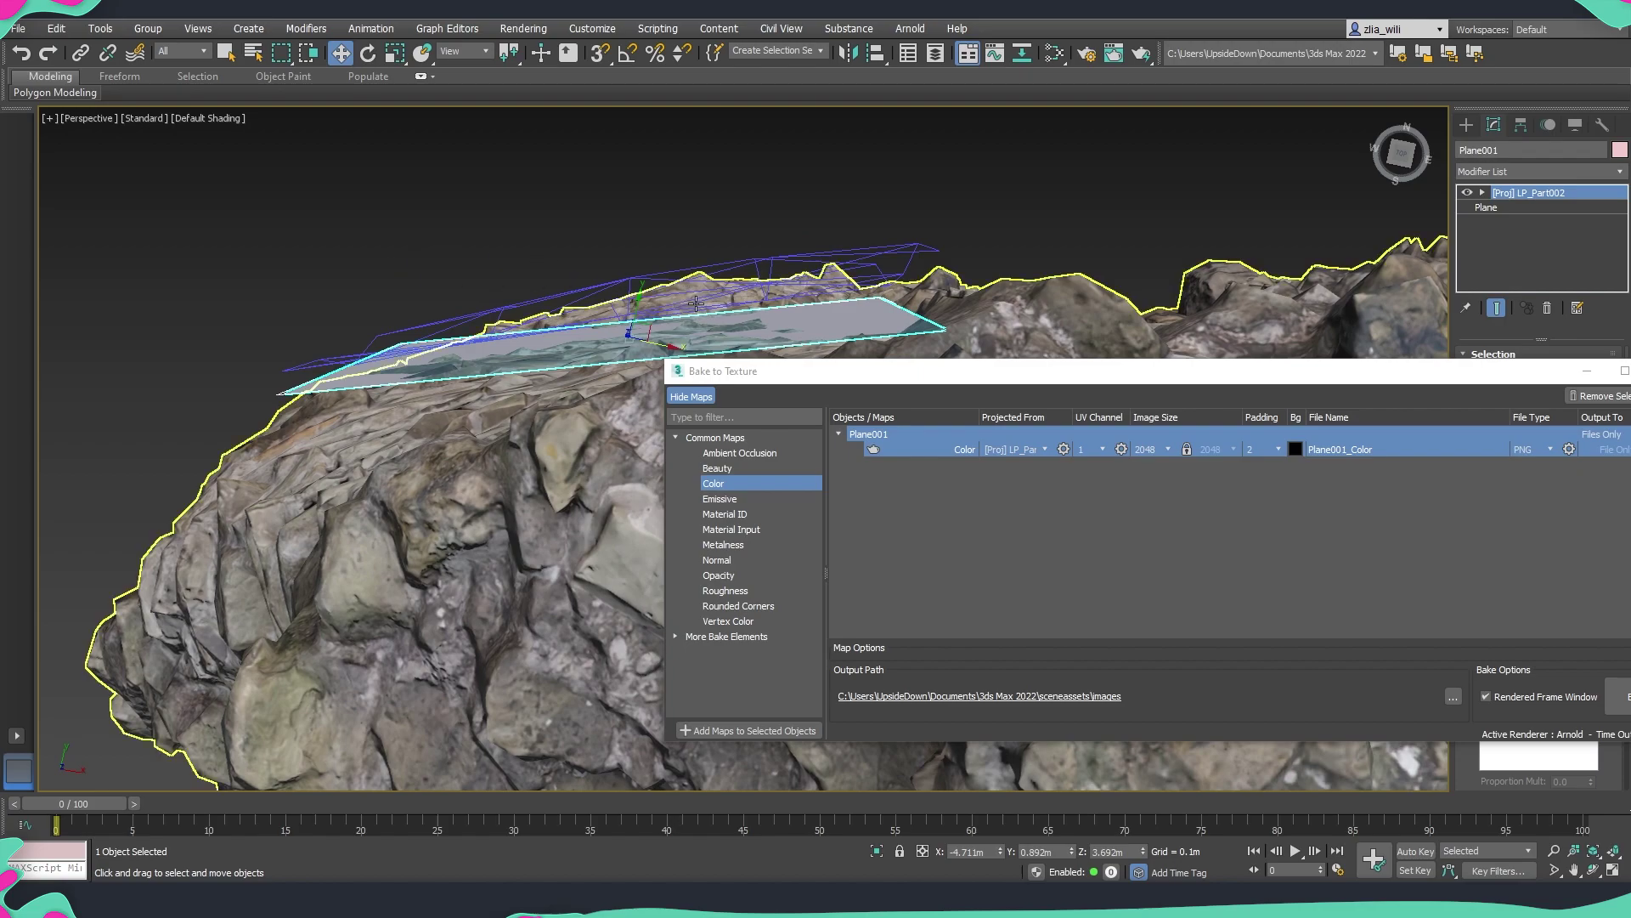
scroll(803, 281, down, 3)
alt+middle_drag(841, 296, 536, 214)
alt+middle_drag(571, 269, 797, 255)
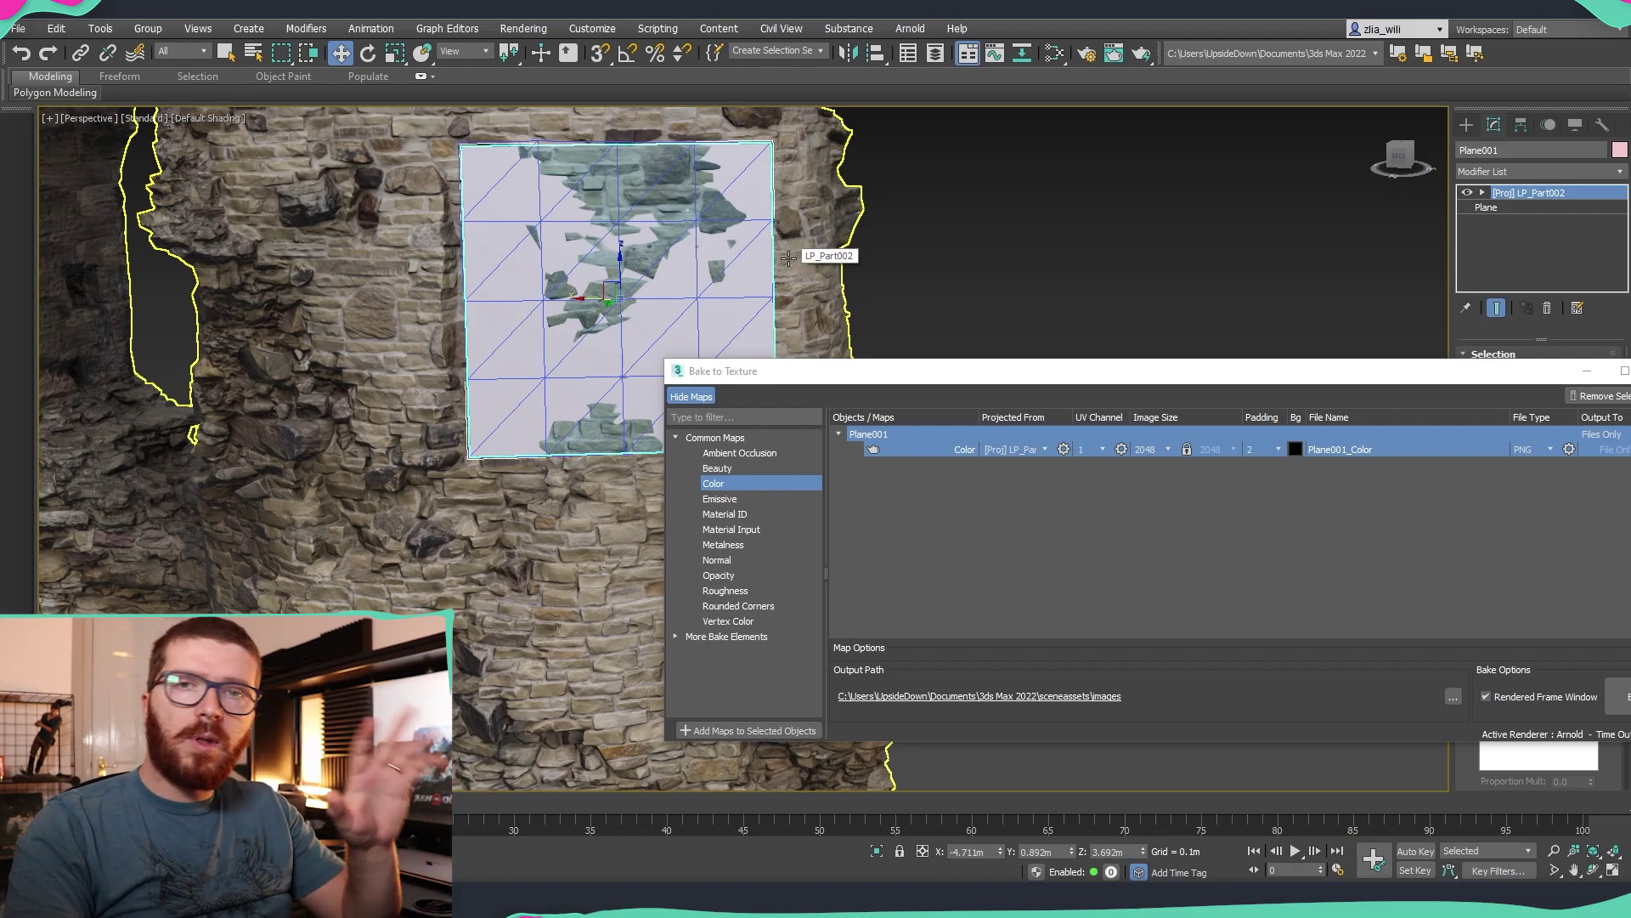
alt+middle_drag(814, 287, 569, 314)
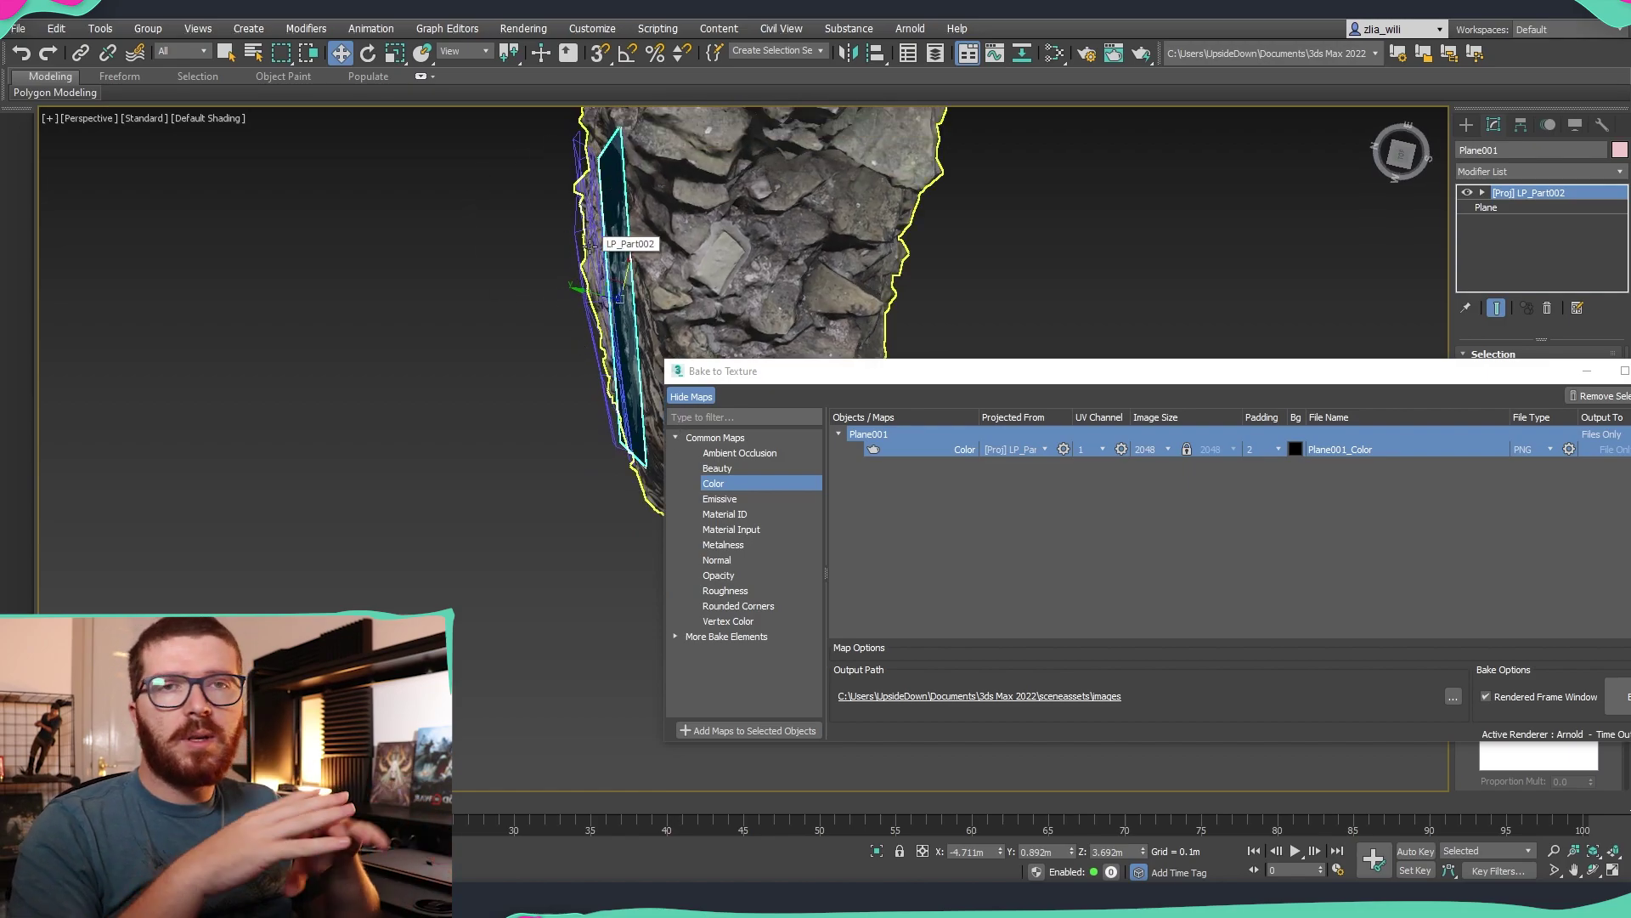
alt+middle_drag(580, 310, 462, 226)
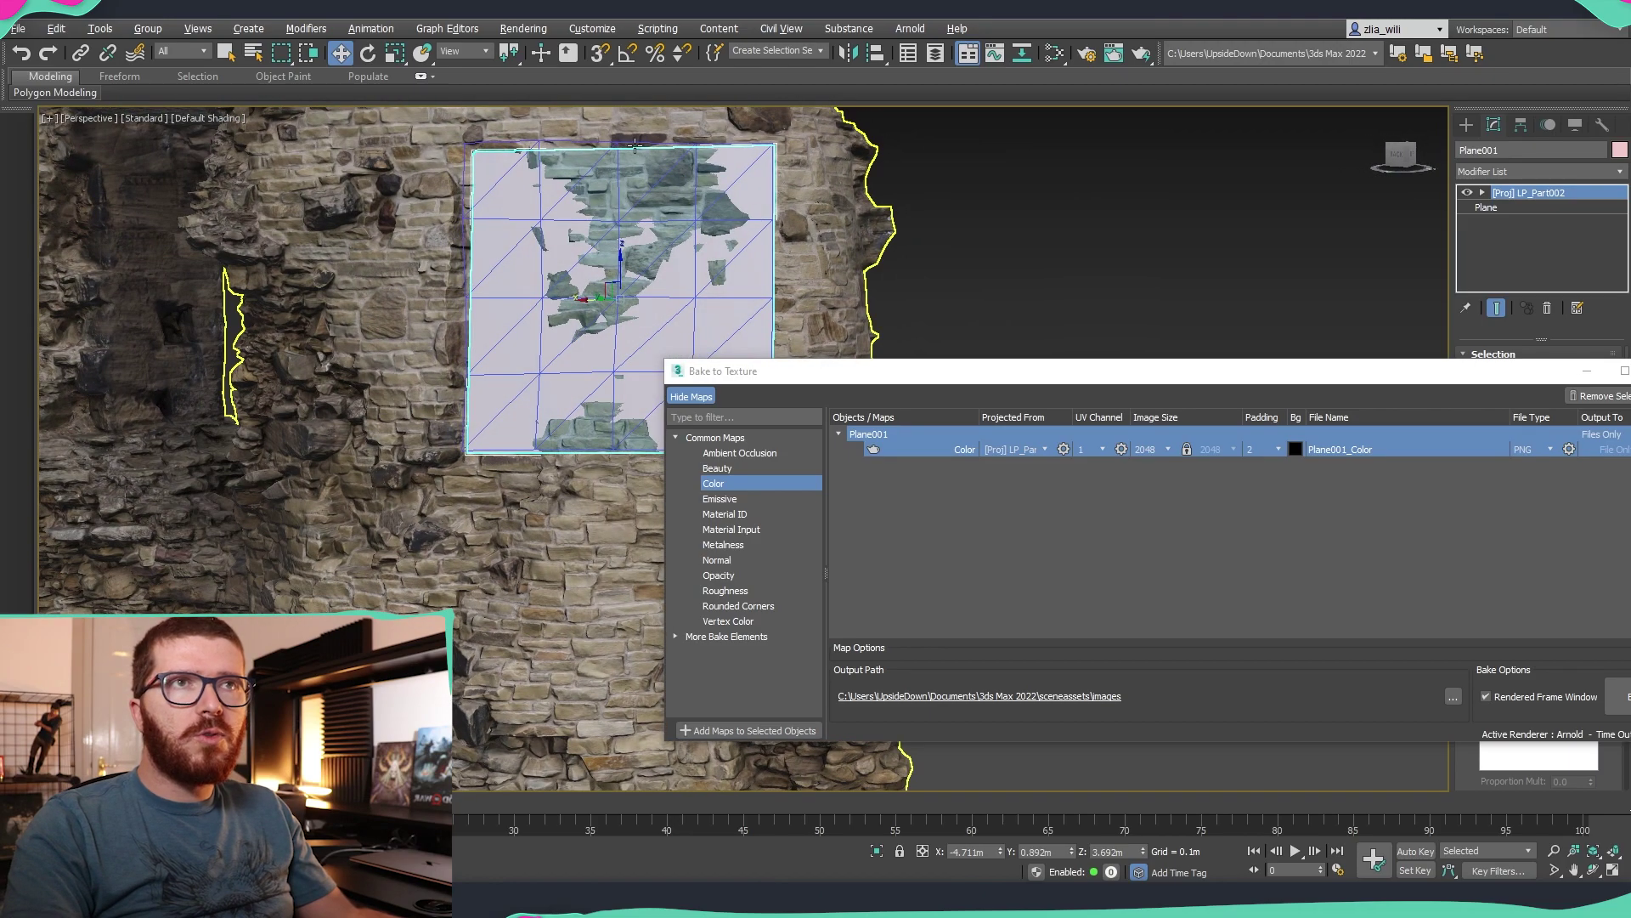
- Bring up the Cage settings of the Projection modifier applied to the plane
alt+middle_drag(554, 355, 848, 340)
scroll(745, 290, up, 3)
scroll(745, 291, up, 5)
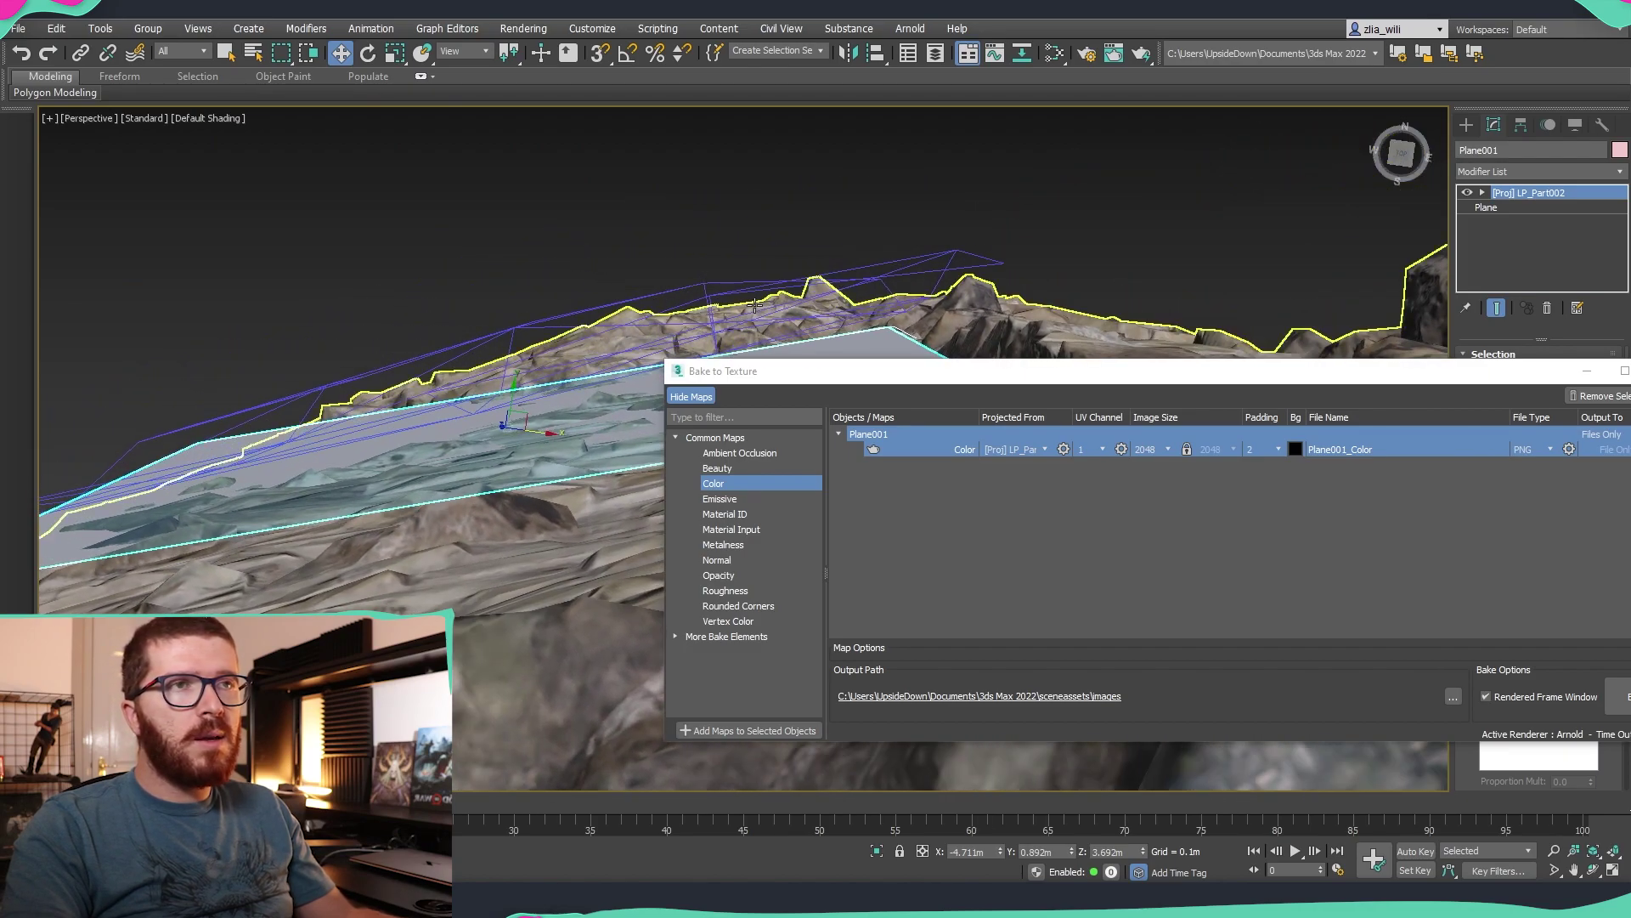
alt+middle_drag(755, 304, 602, 262)
scroll(780, 265, down, 5)
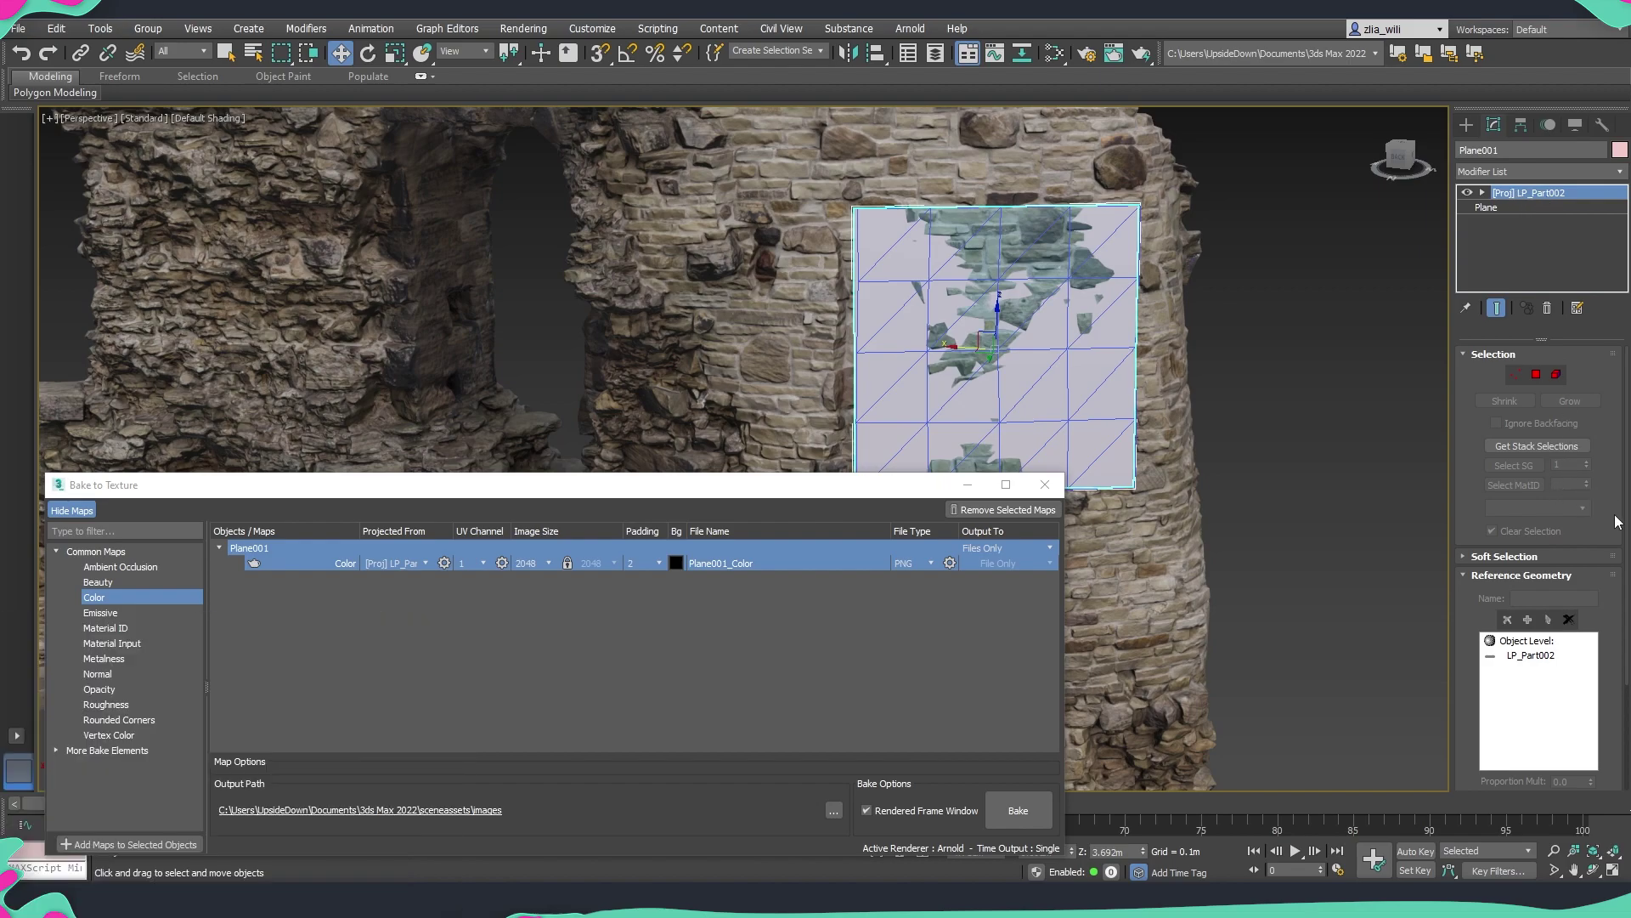
drag(1598, 501, 1600, 336)
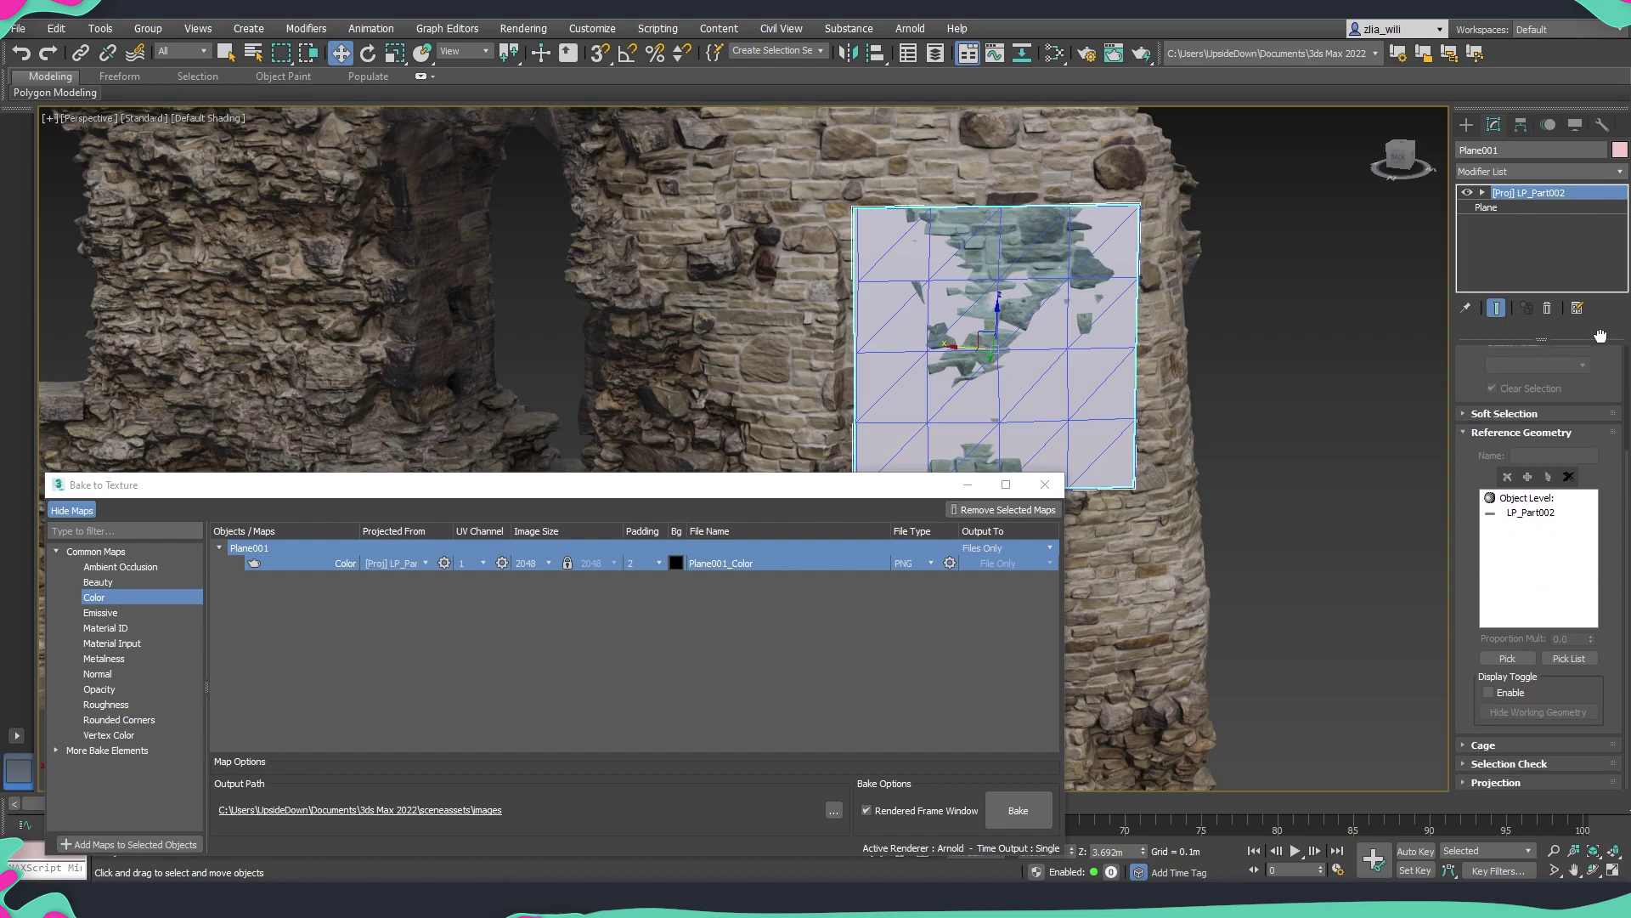
click(1467, 747)
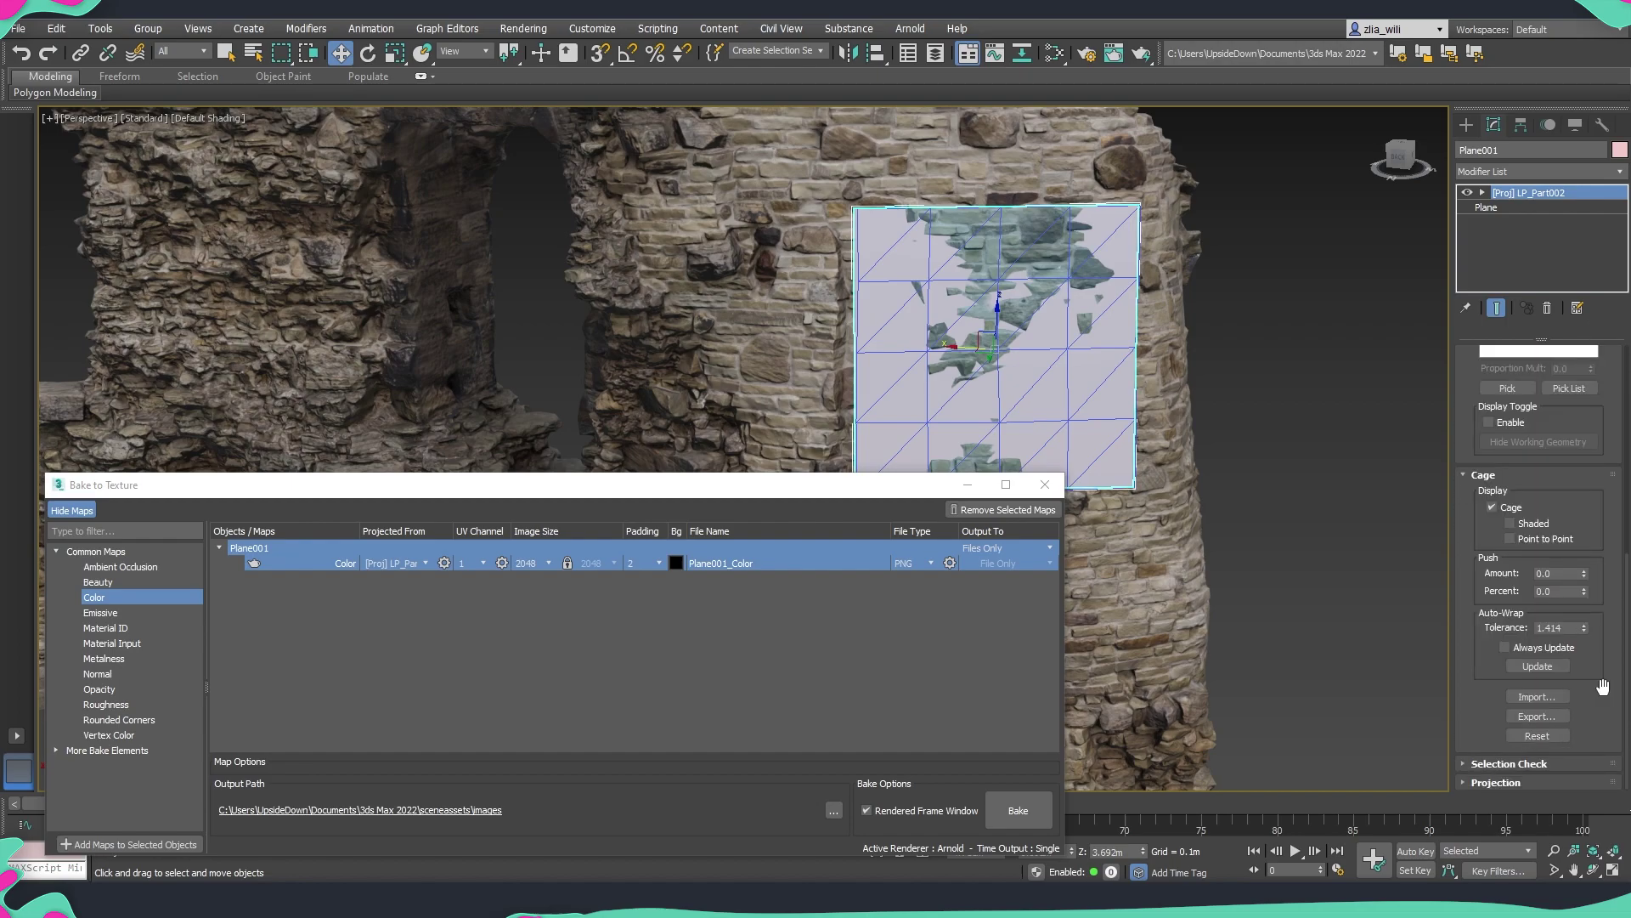
alt+middle_drag(884, 315, 1357, 525)
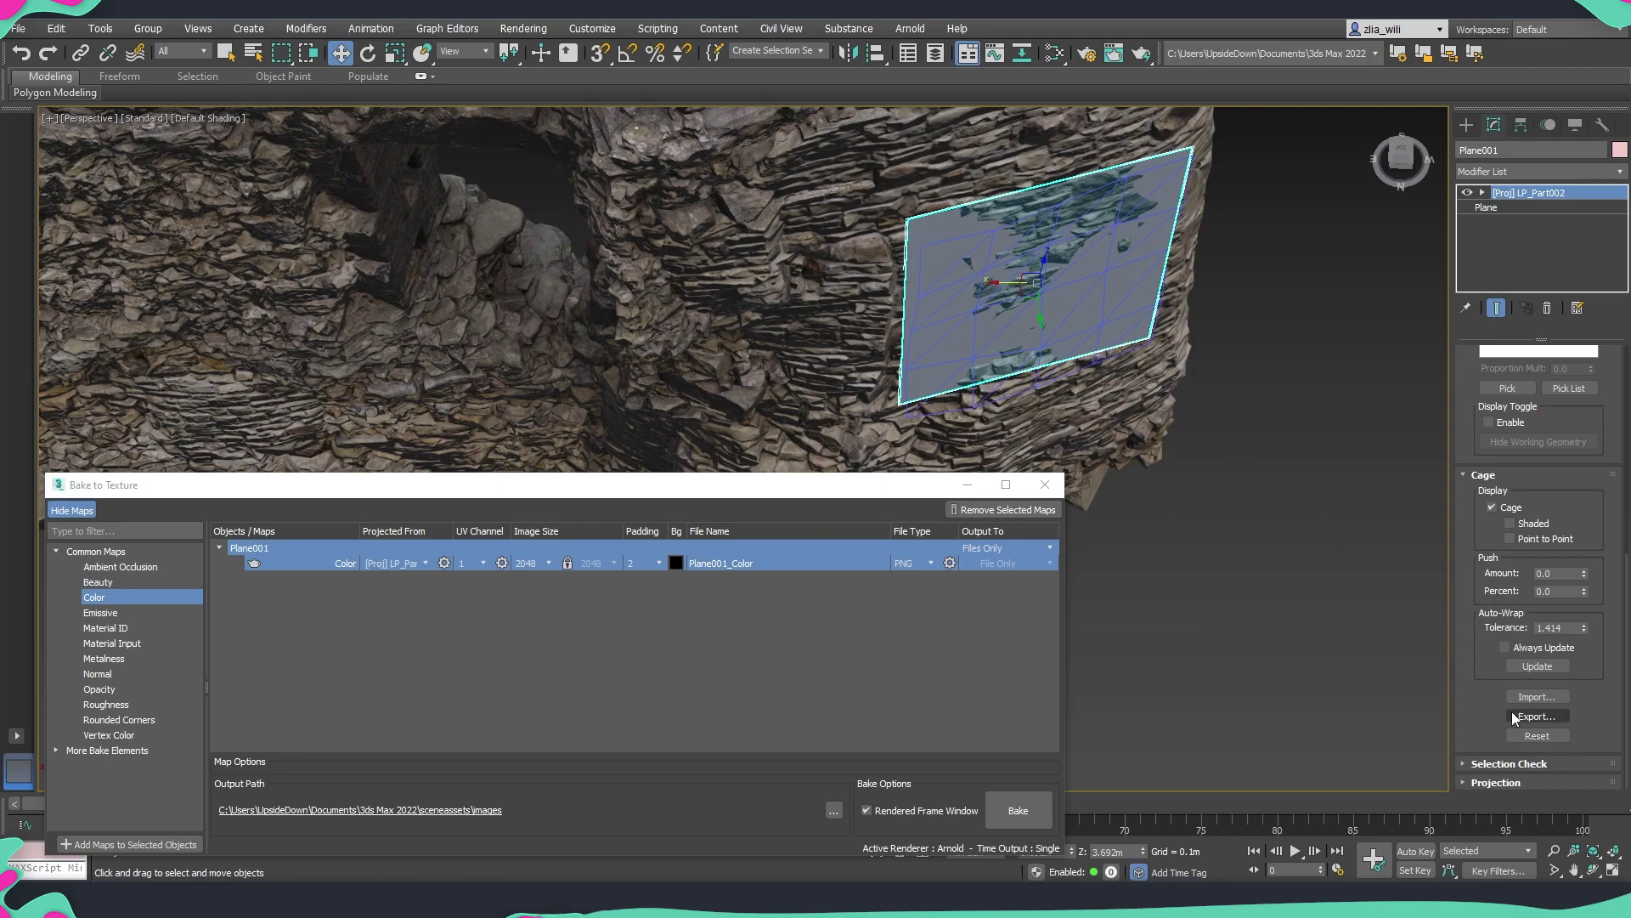
click(1532, 736)
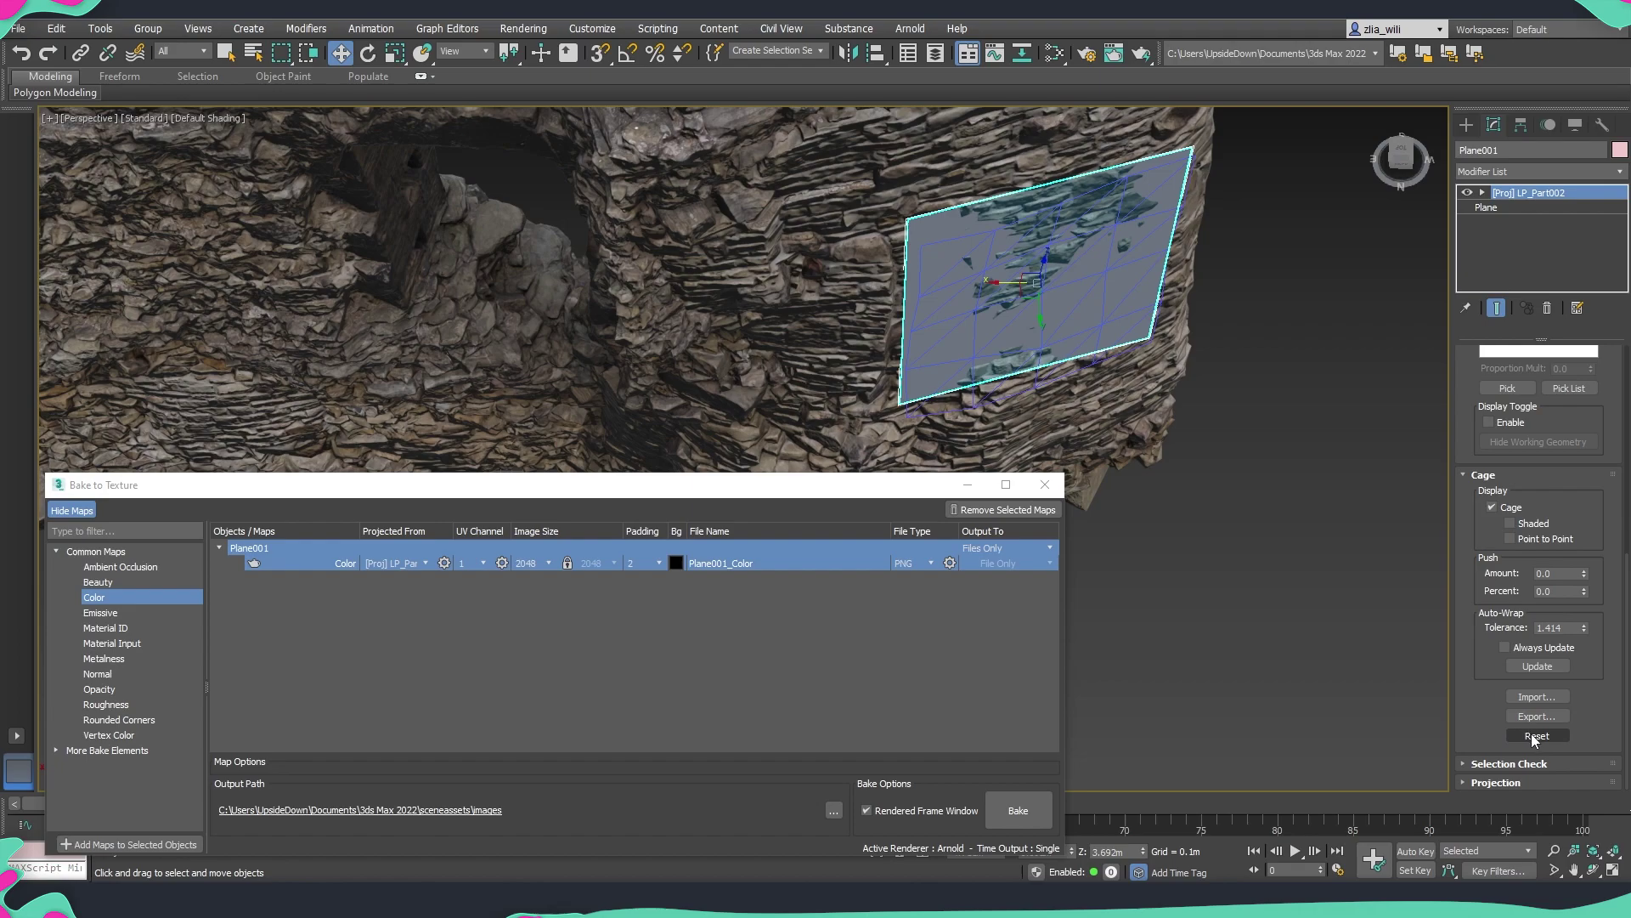
- Examine the plane's projection cage against the ruin wall's mesh with edged faces temporarily displayed
alt+middle_drag(1123, 385, 921, 220)
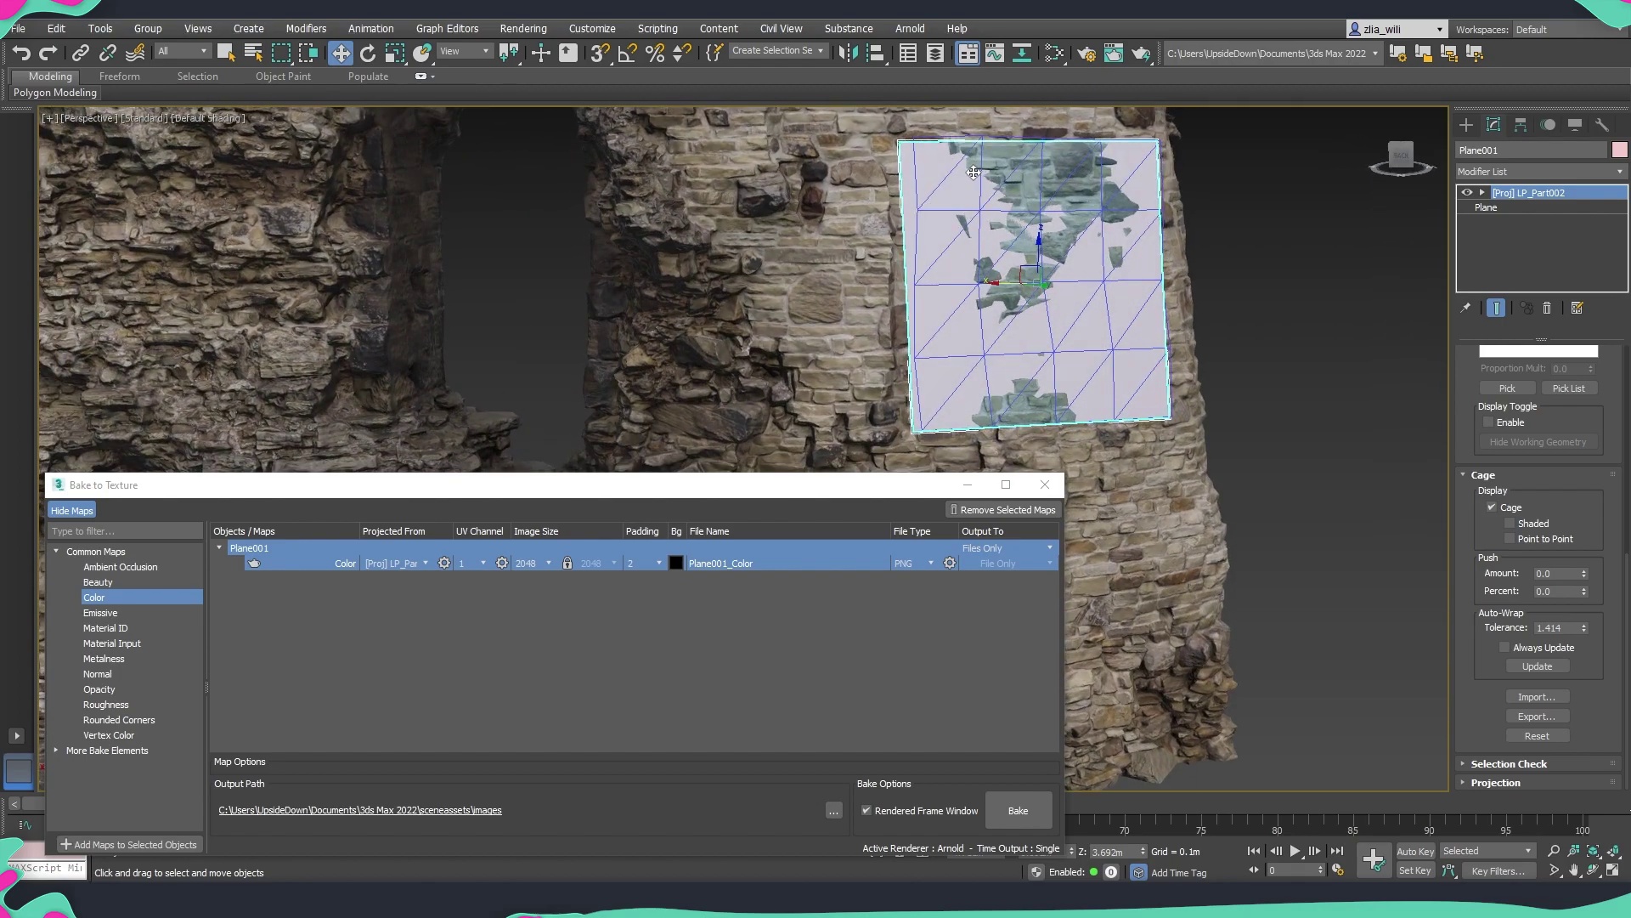
scroll(974, 172, up, 2)
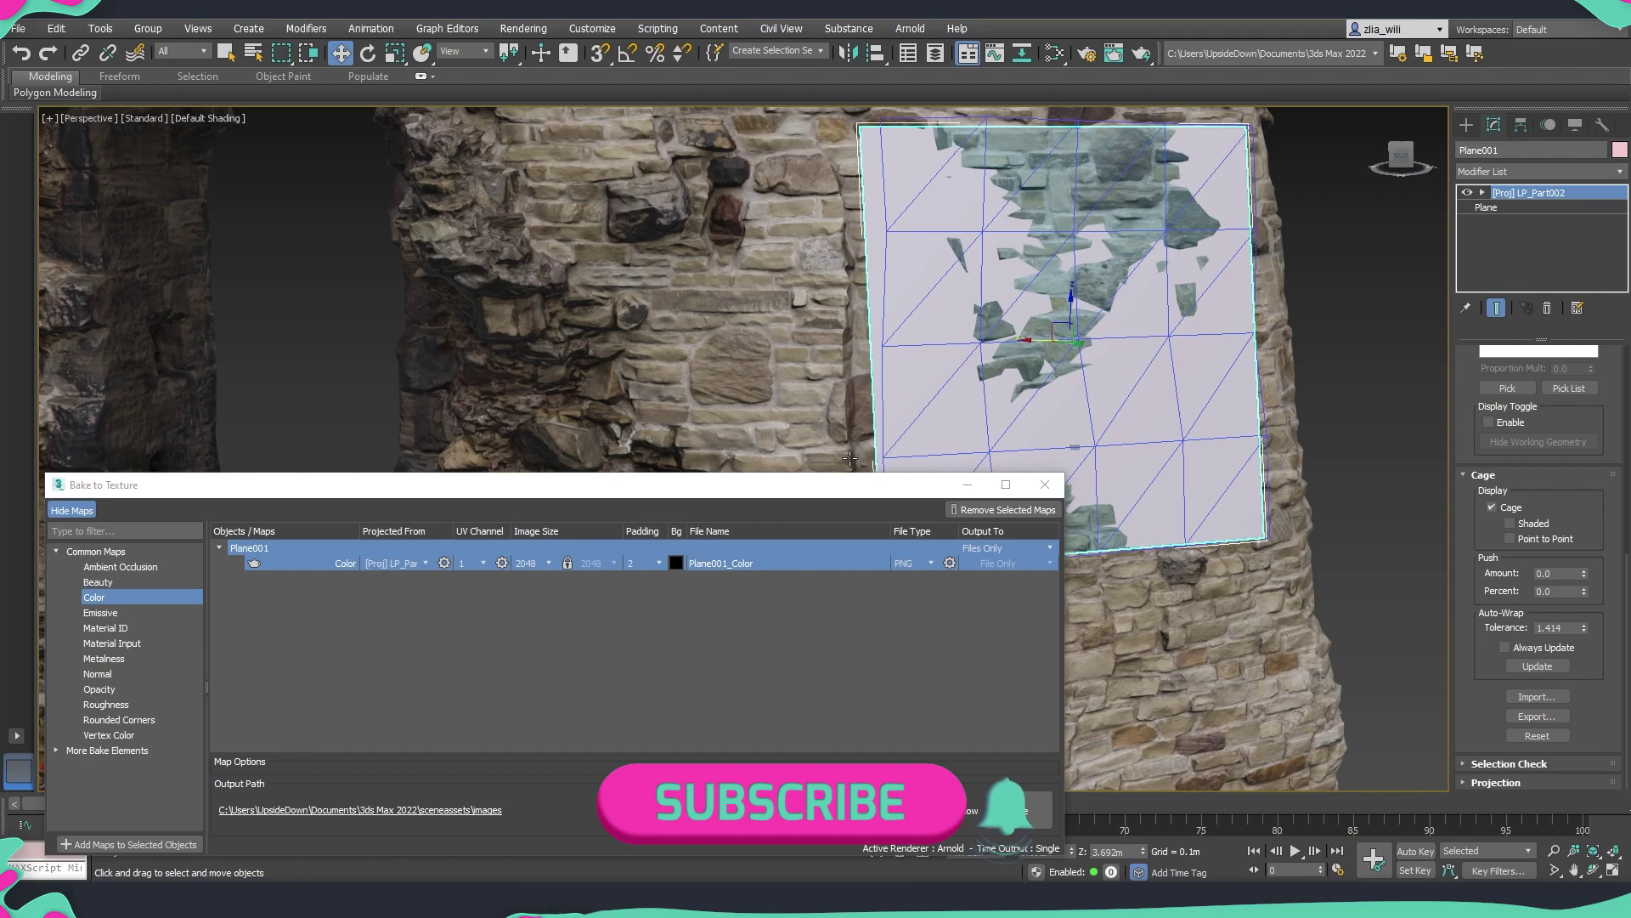
middle_drag(1164, 399, 1172, 416)
key(F4)
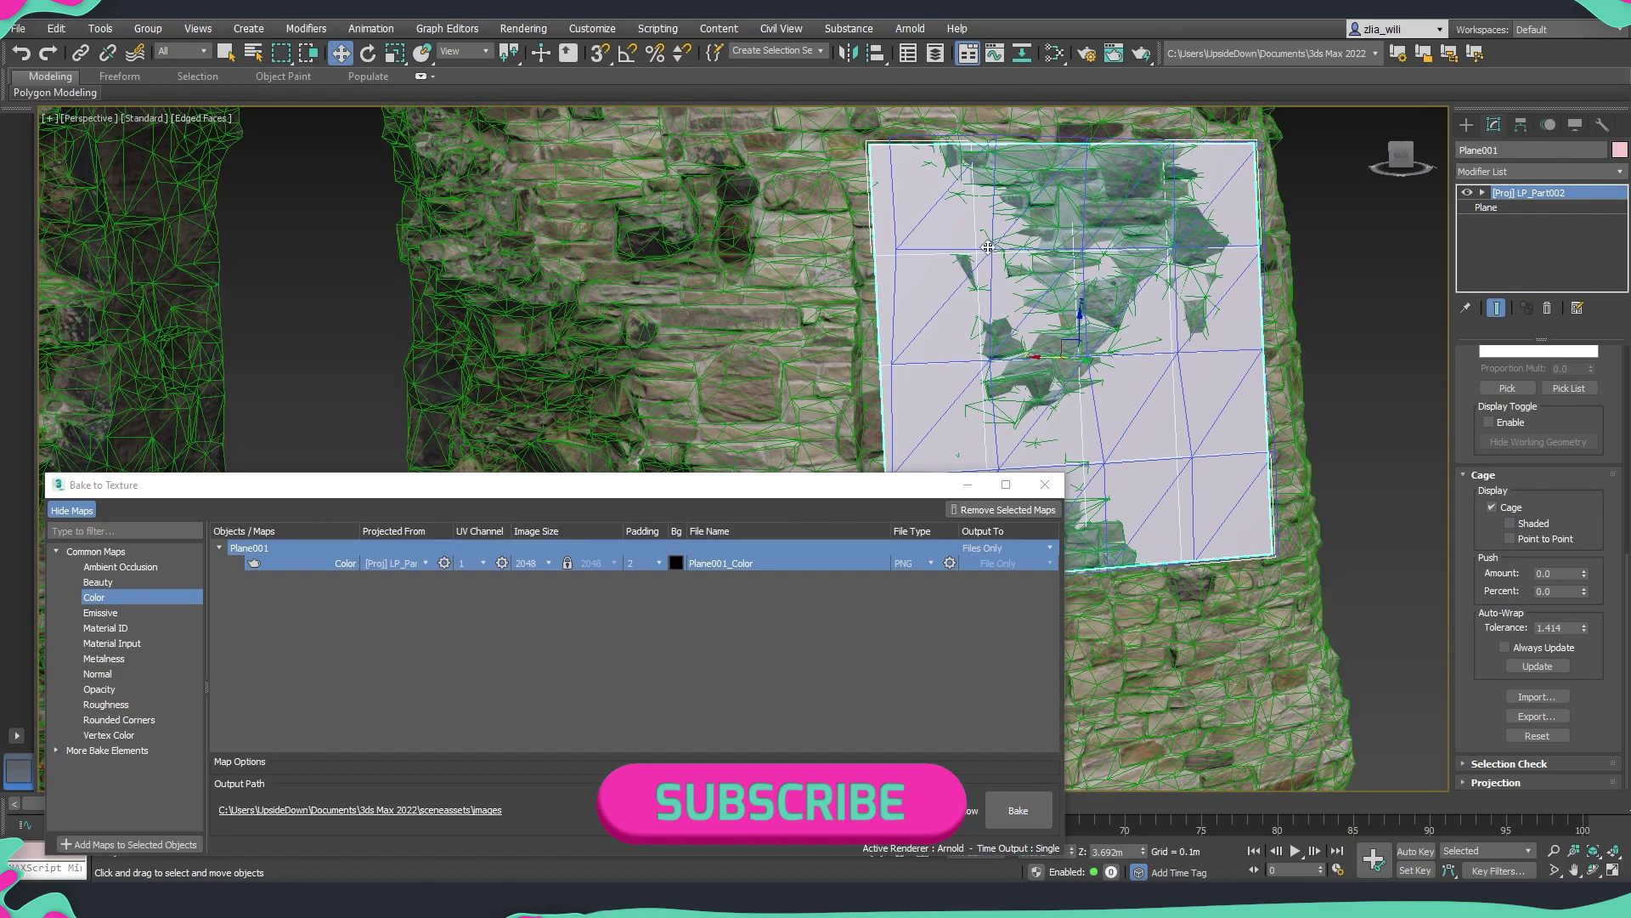
scroll(969, 227, up, 3)
alt+middle_drag(981, 235, 1006, 334)
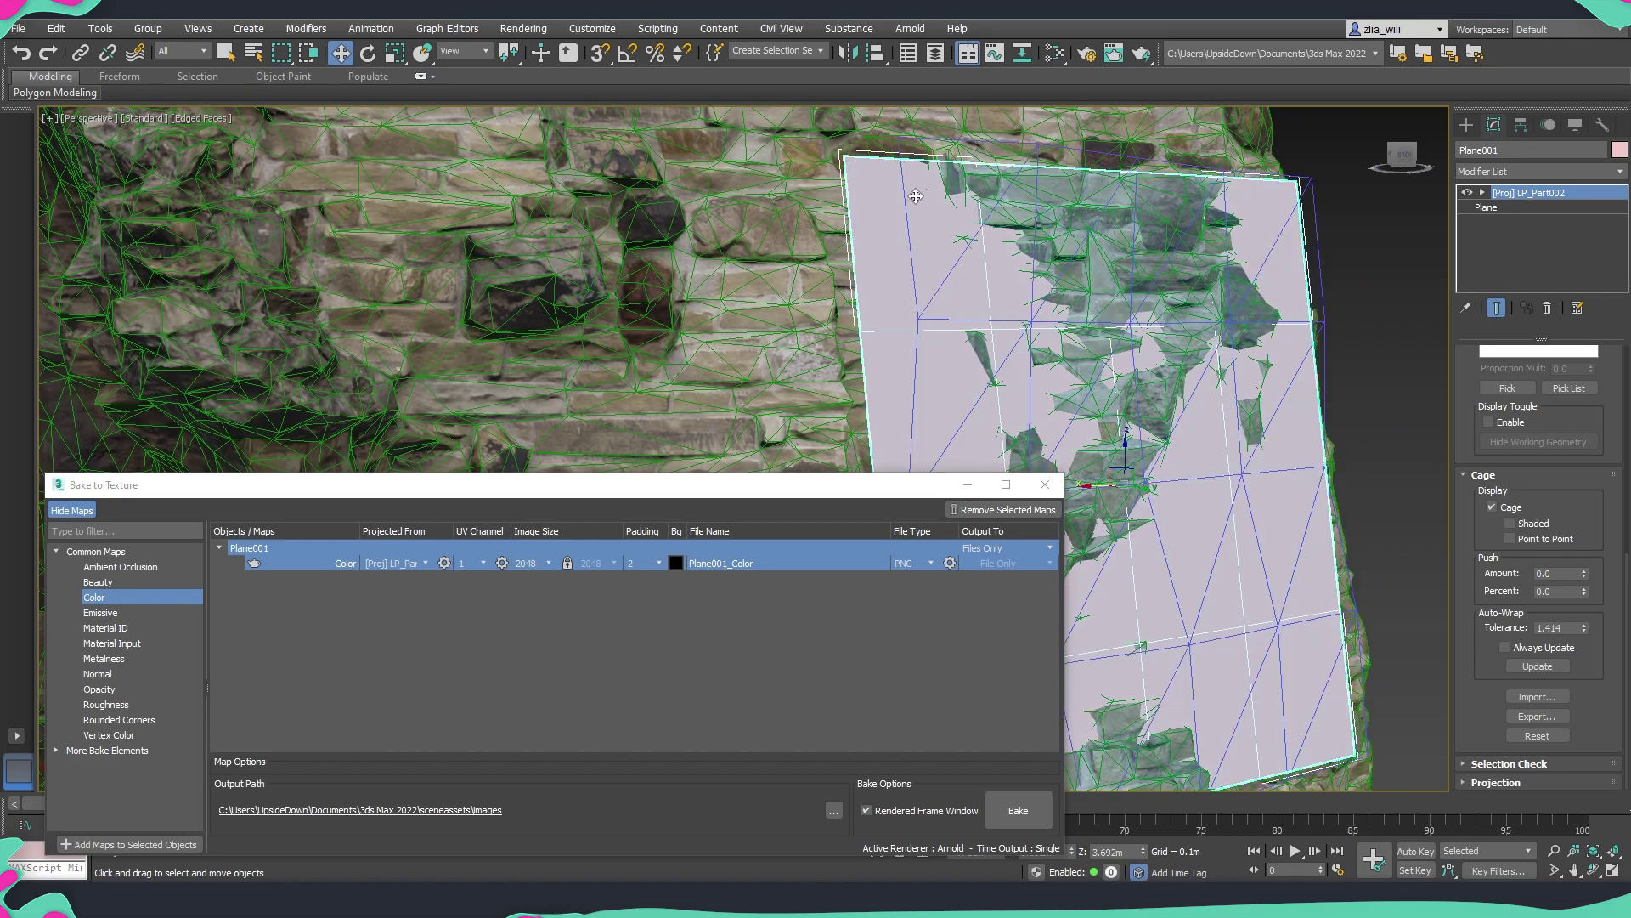
middle_drag(1328, 627, 1338, 454)
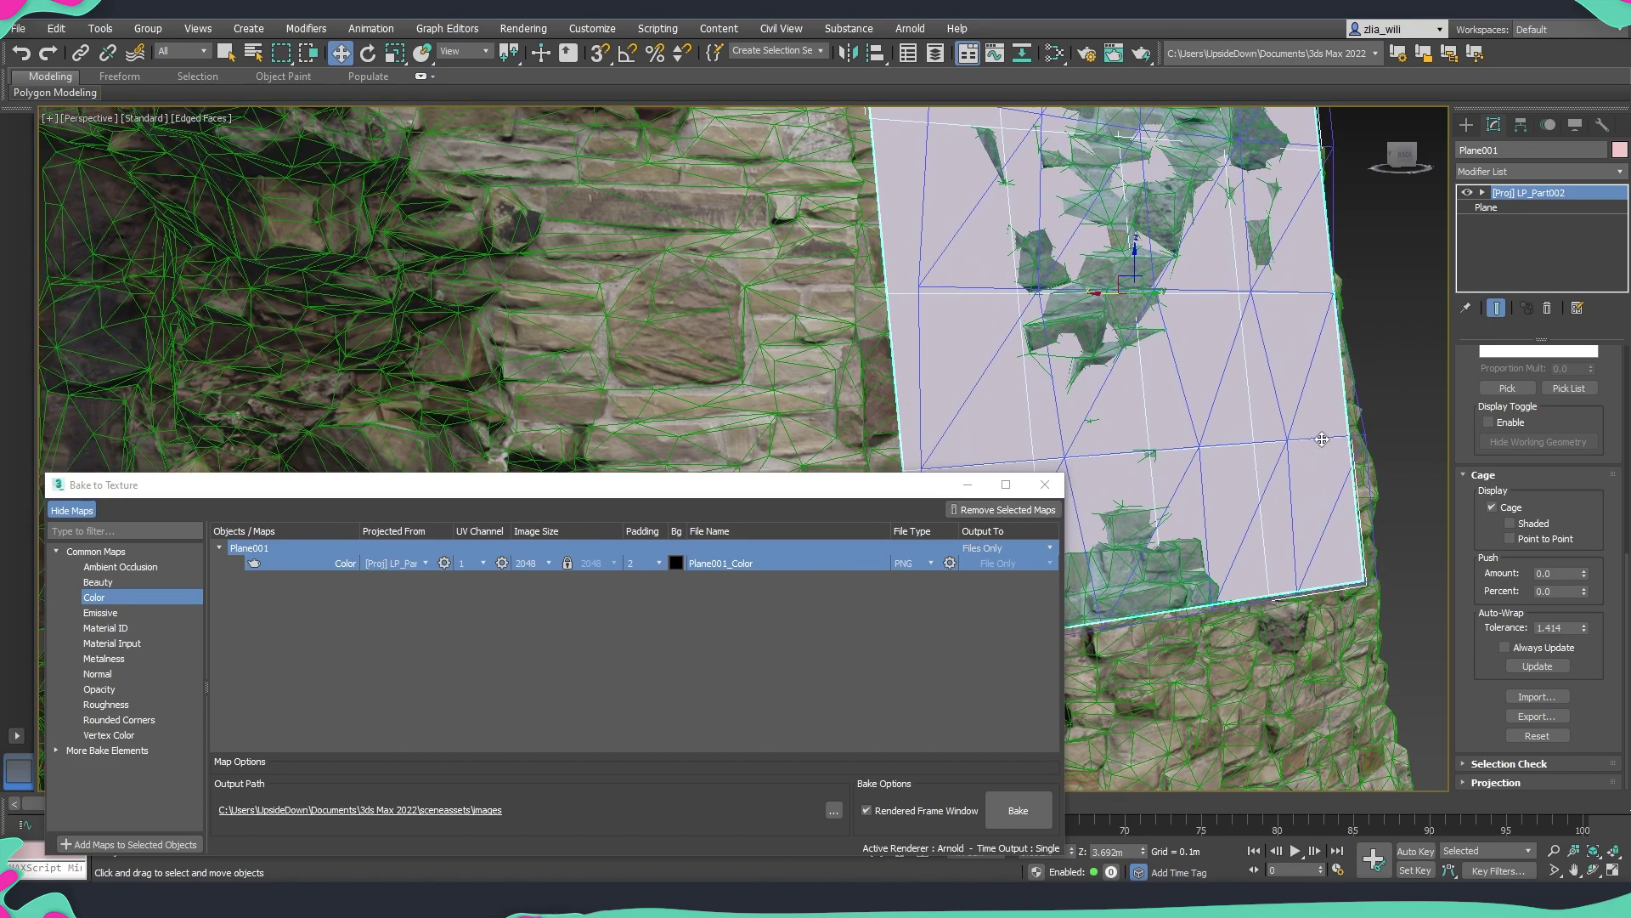
key(F4)
scroll(1131, 400, down, 3)
alt+middle_drag(1243, 434, 1173, 411)
- Reset the projection cage to the plane's shape and check its fit from below and the side
click(1534, 738)
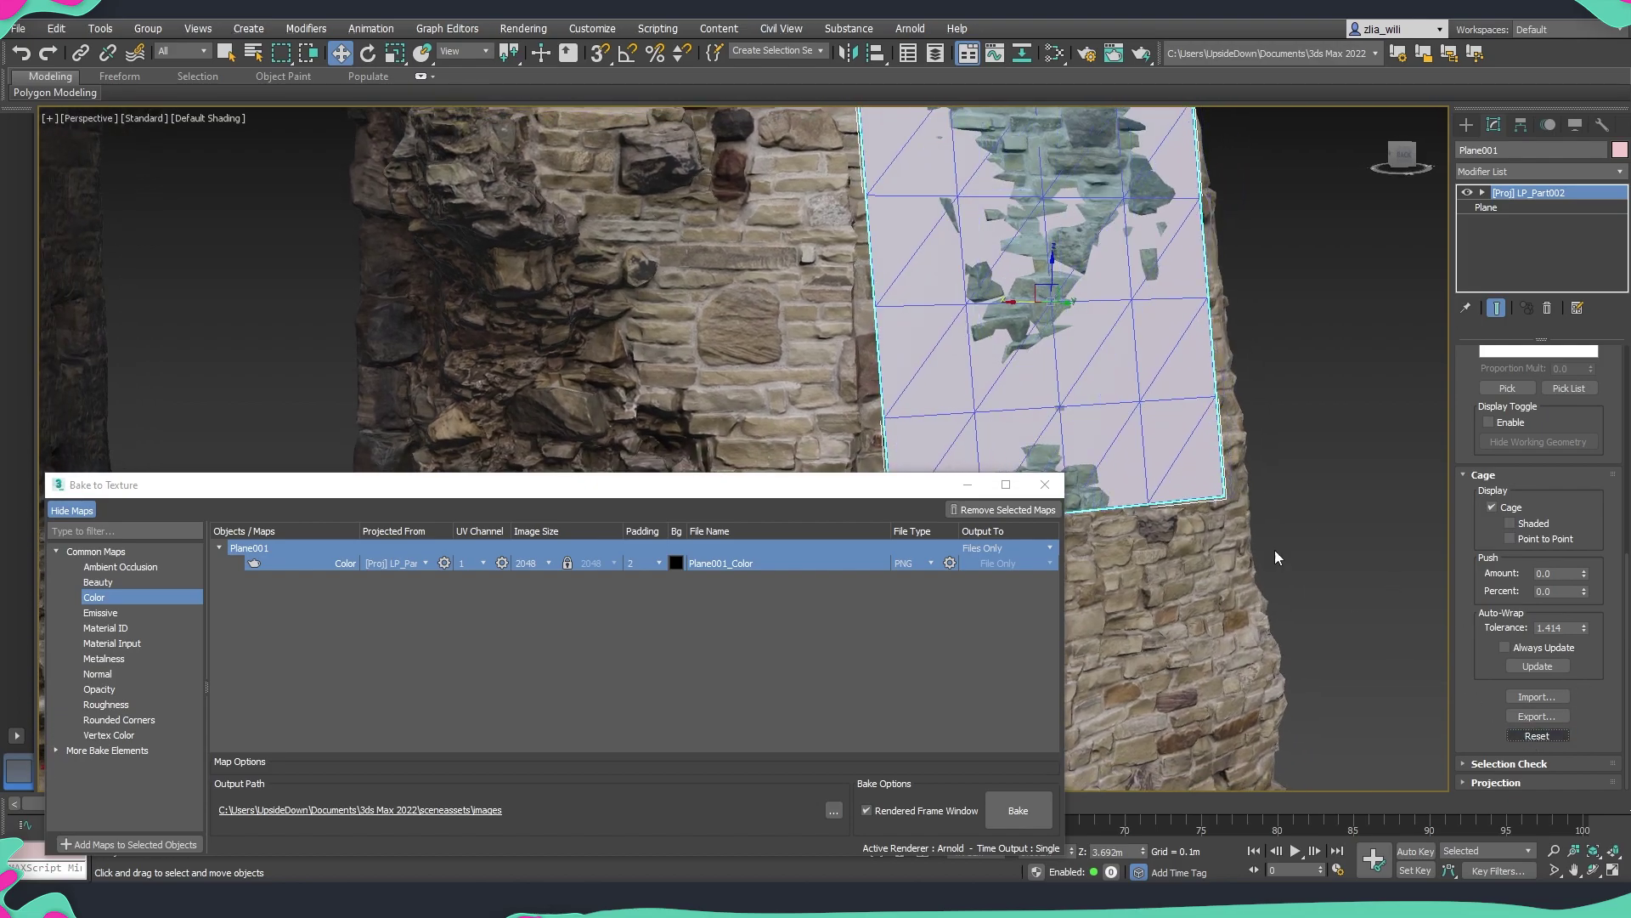
alt+middle_drag(1115, 306, 1131, 429)
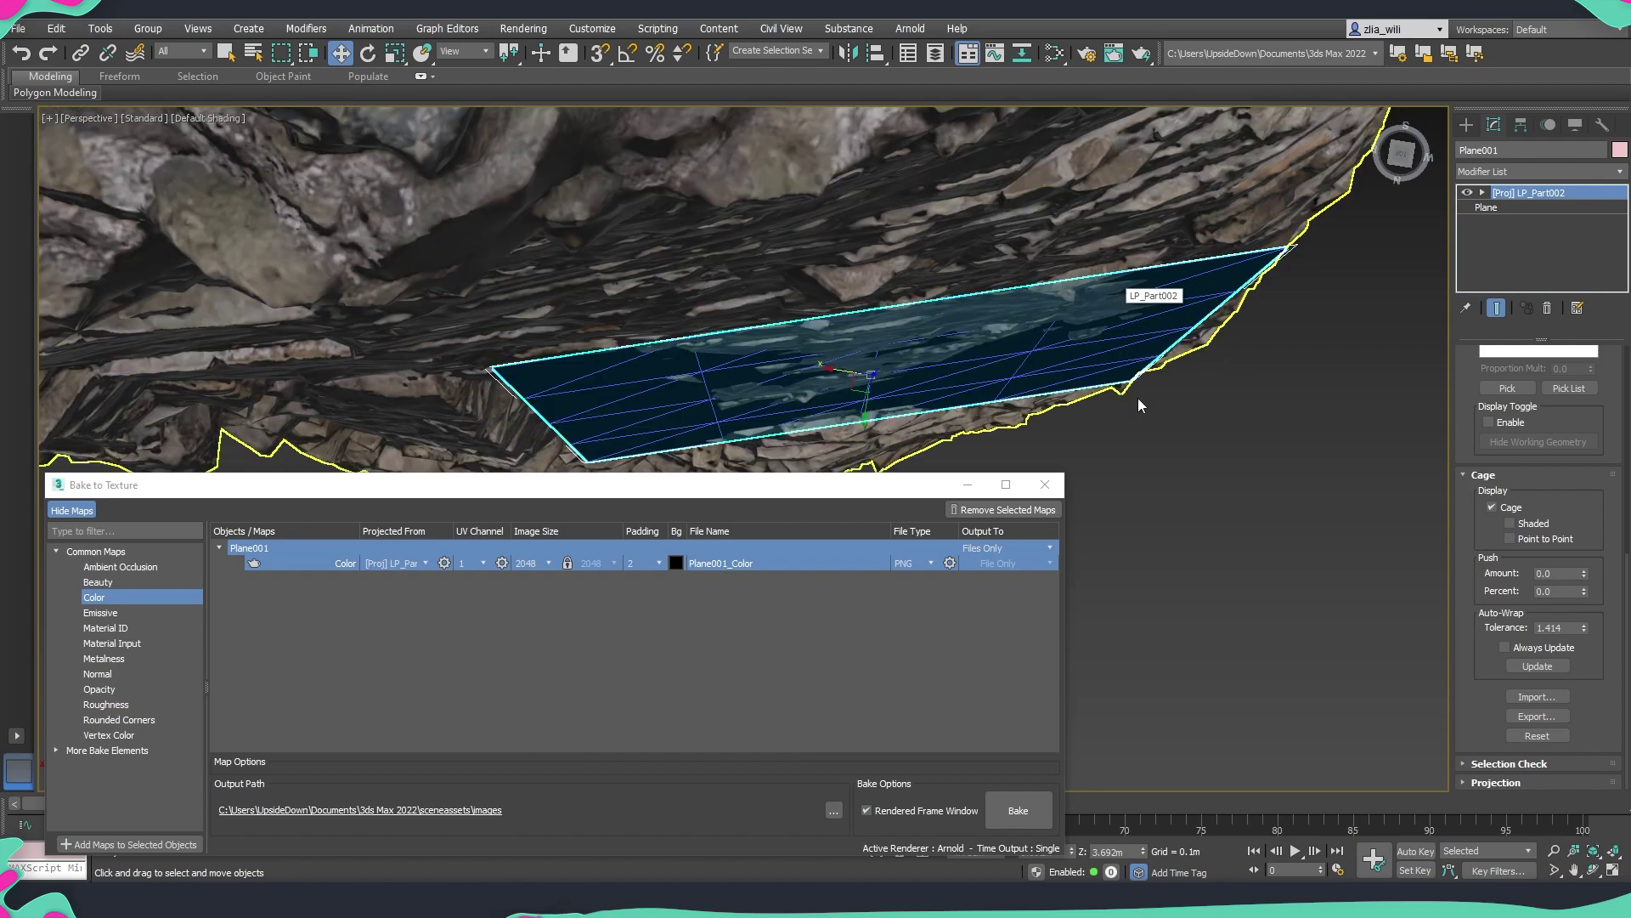
alt+middle_drag(1144, 409, 888, 245)
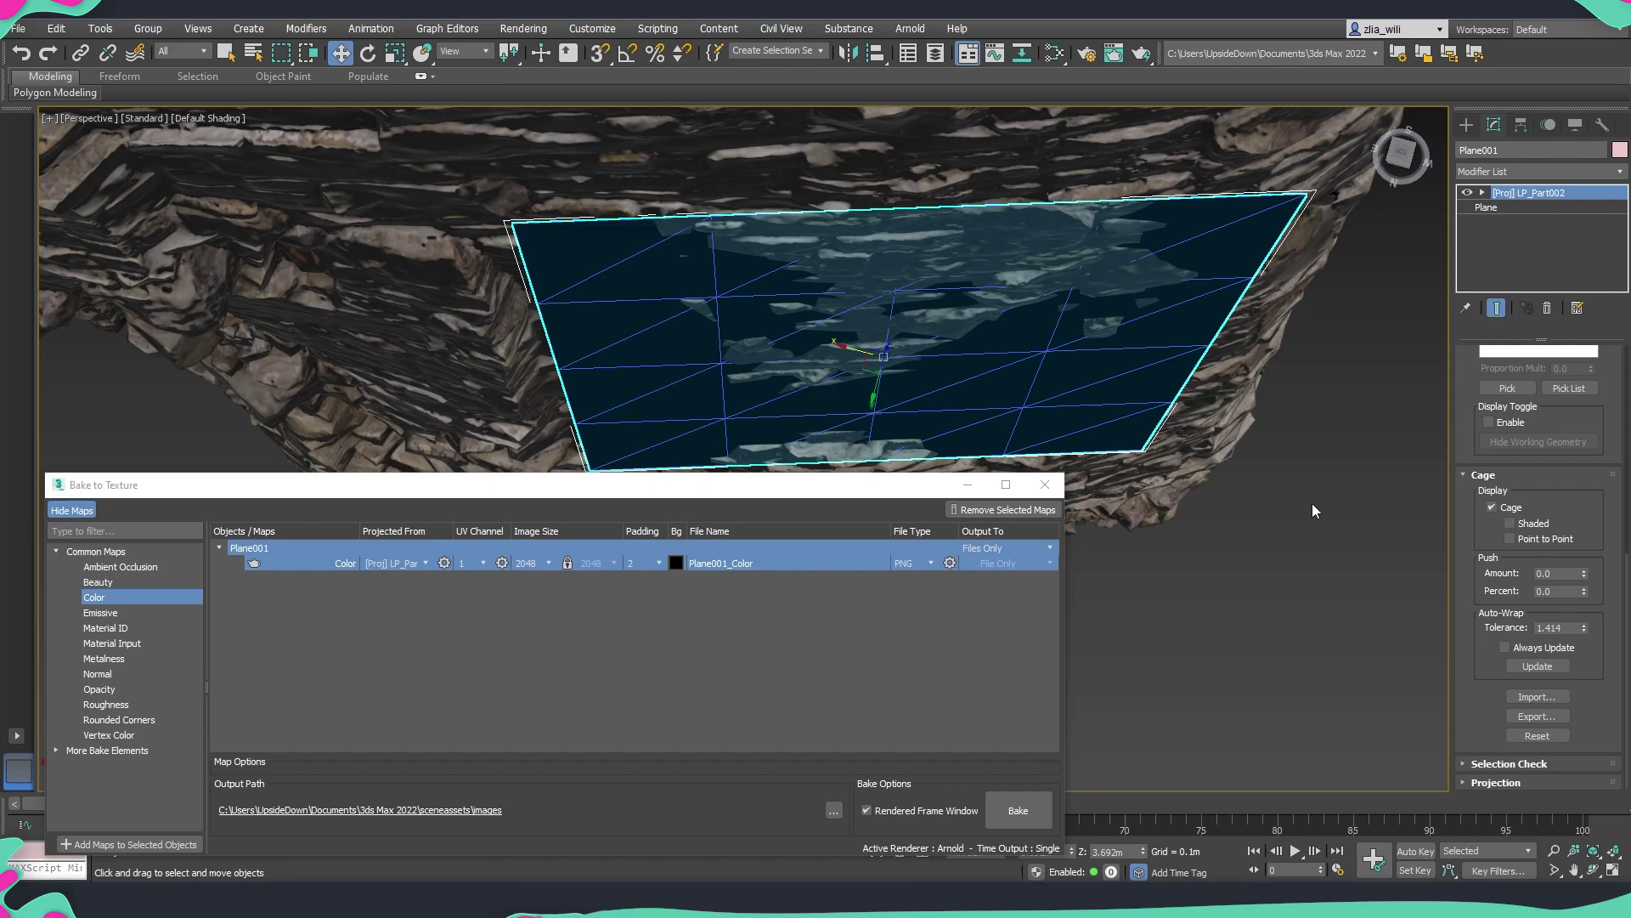
alt+middle_drag(1313, 510, 1262, 380)
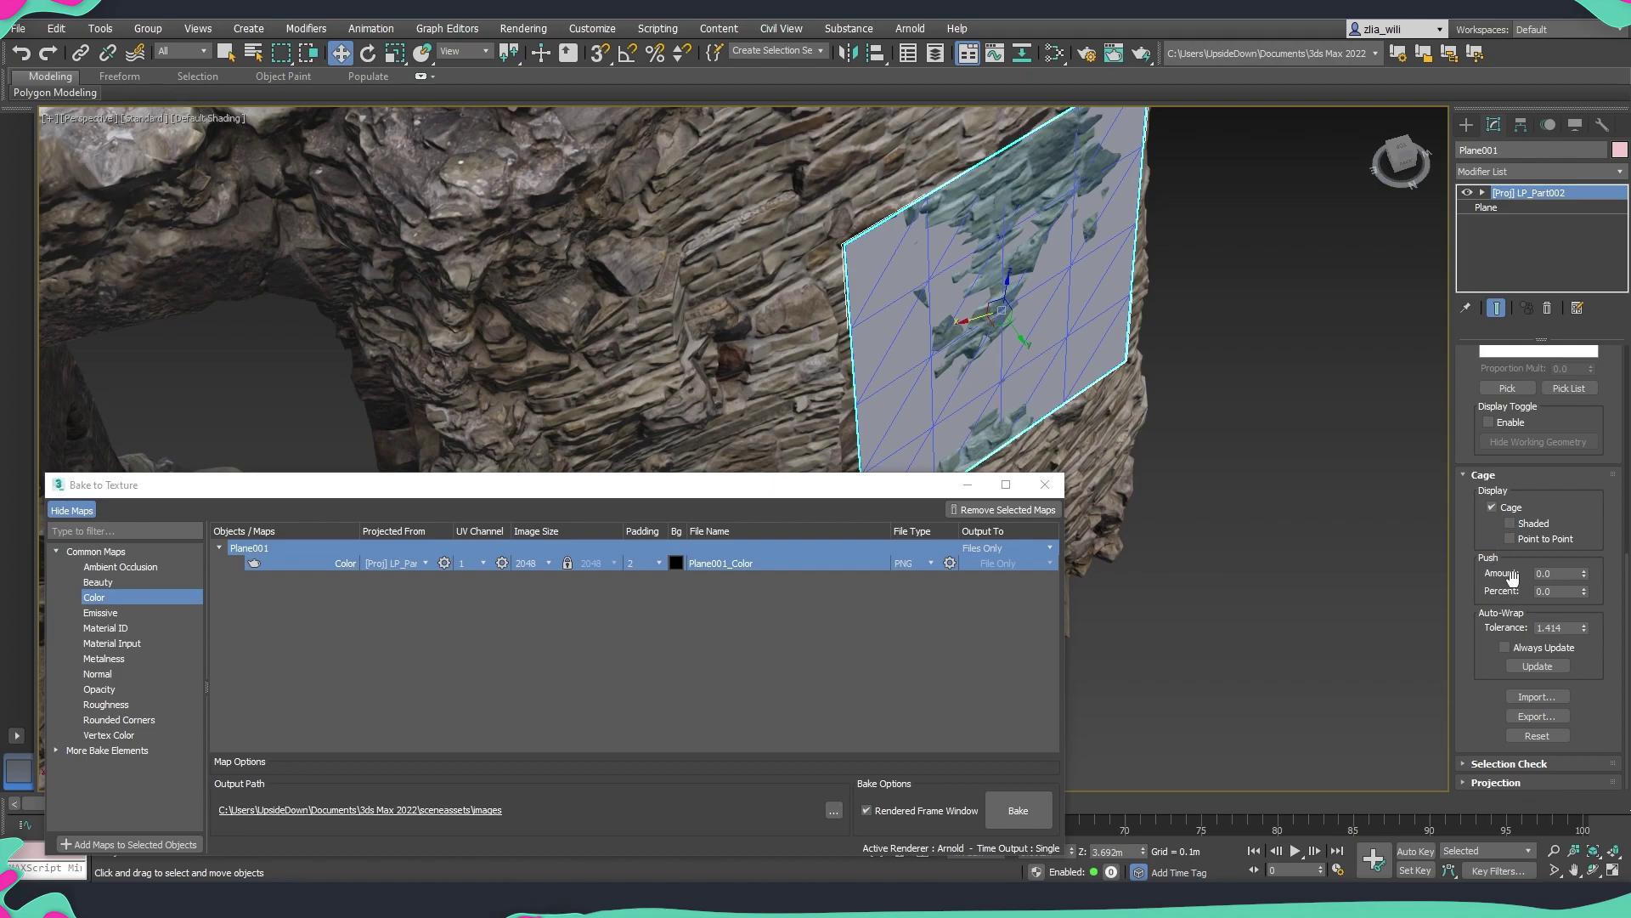
- Push the projection cage outward from the plane by amount until it clears the wall's protruding stones
drag(1586, 578, 1492, 376)
alt+middle_drag(1157, 387, 1435, 533)
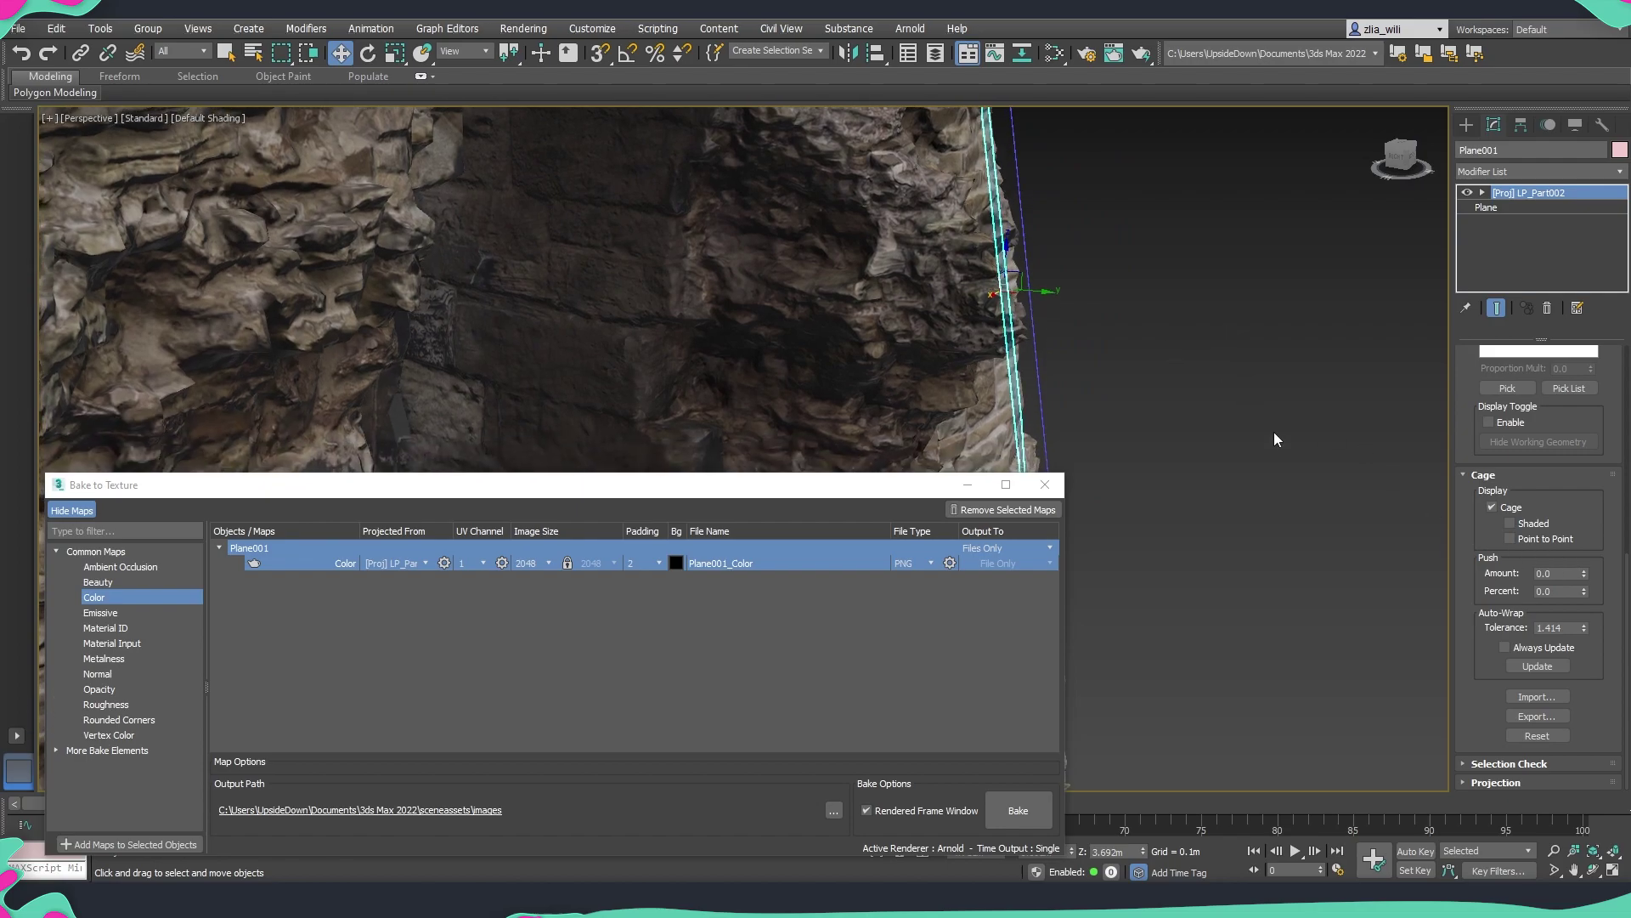
alt+middle_drag(1249, 425, 1069, 286)
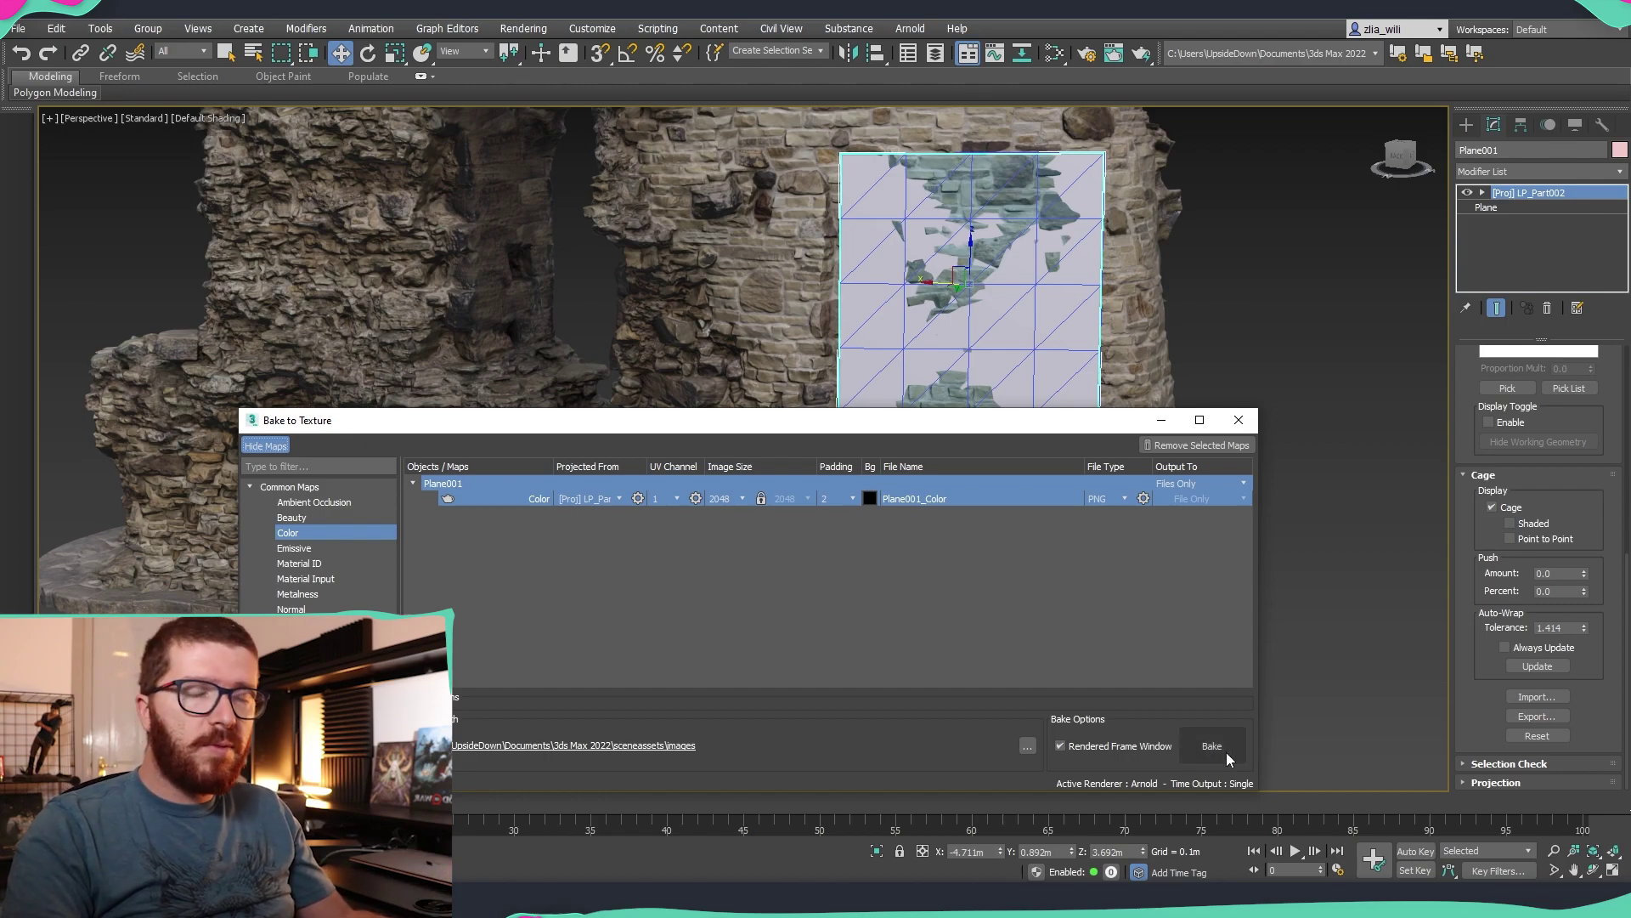
- Bake the plane's projected Color map to the PNG file Plane001_Color at size 2048
click(1215, 746)
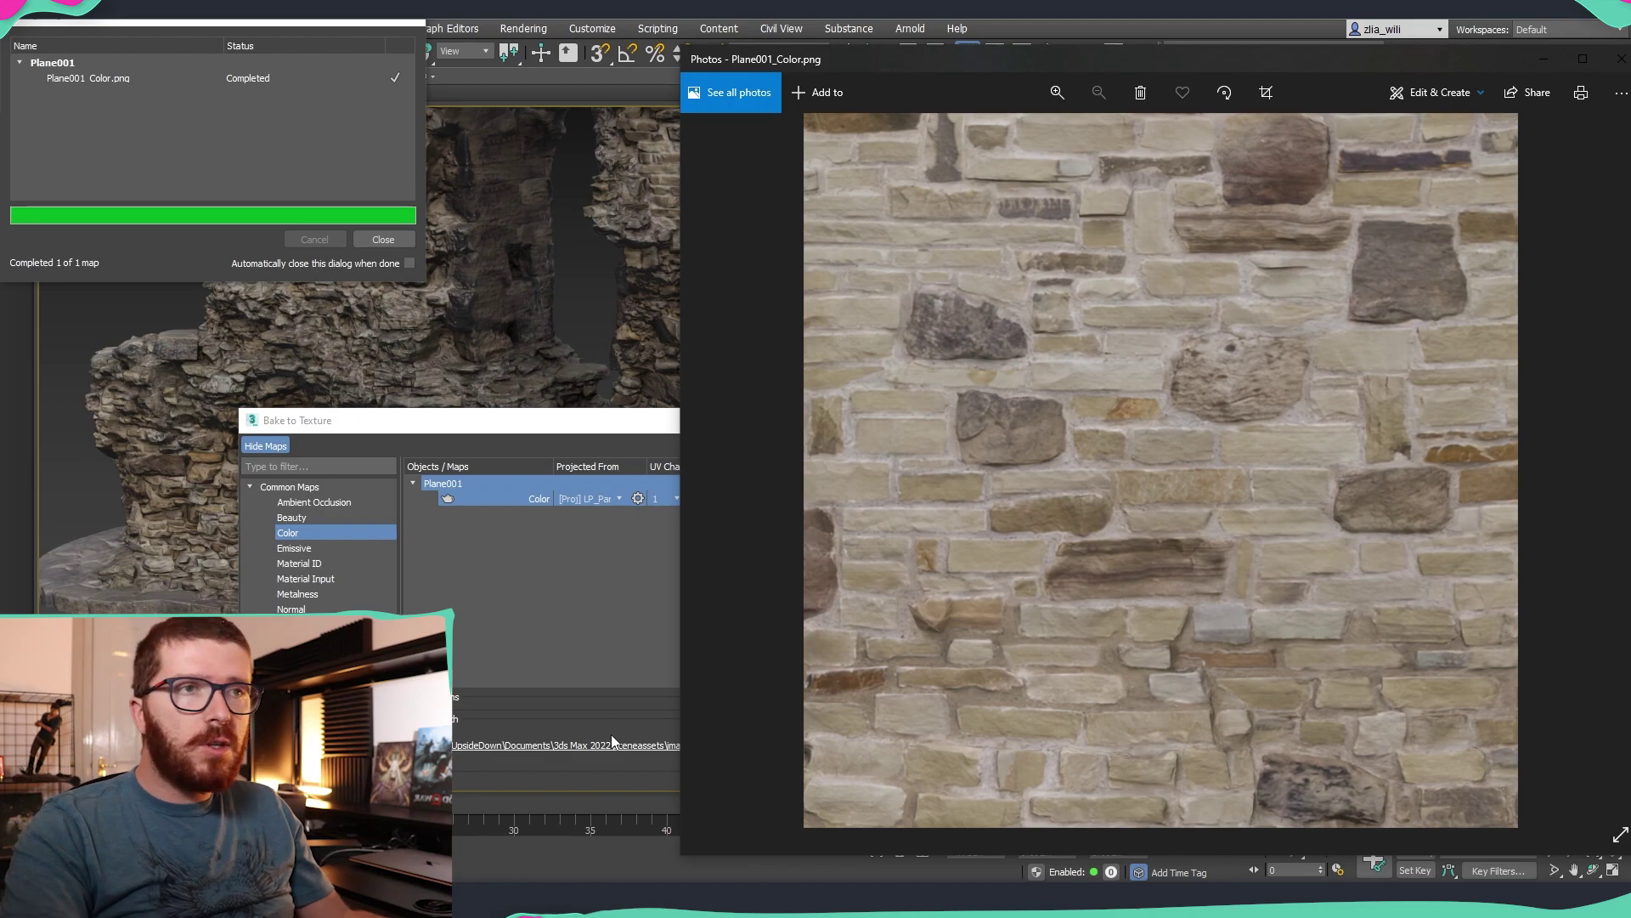